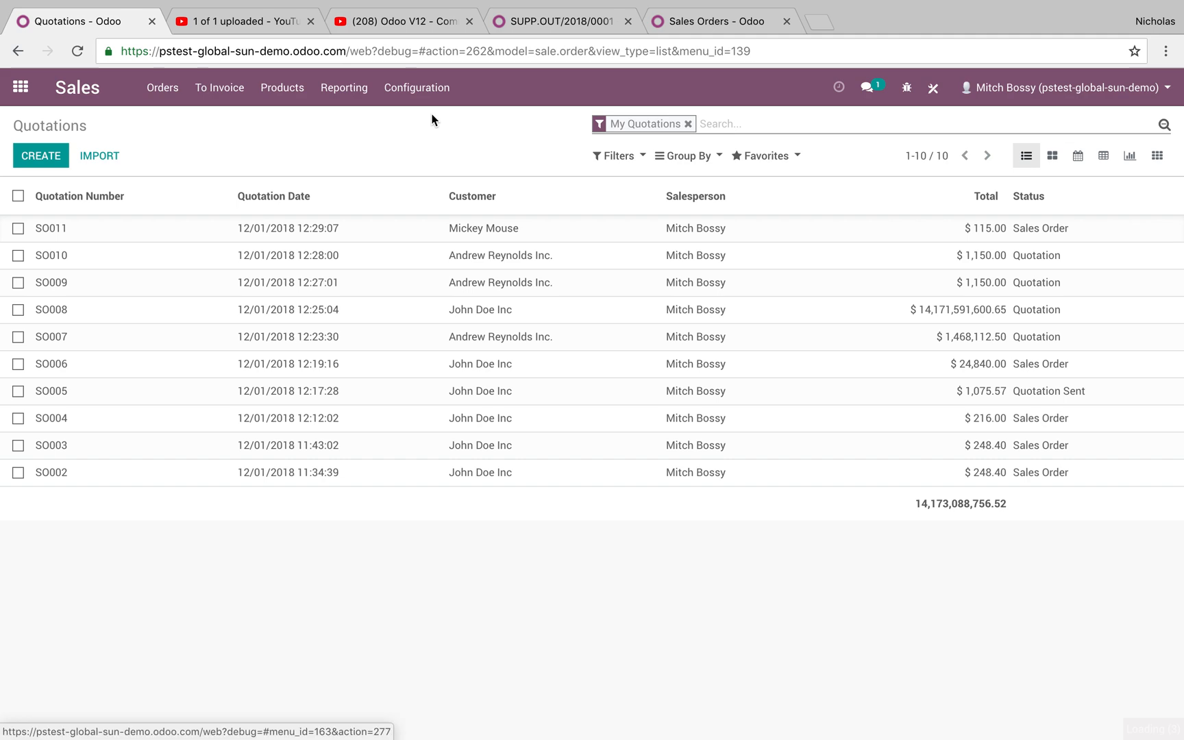
- Search the settings for 'margin' and confirm Margins is ticked for Sales
left_click(632, 127)
type("margin")
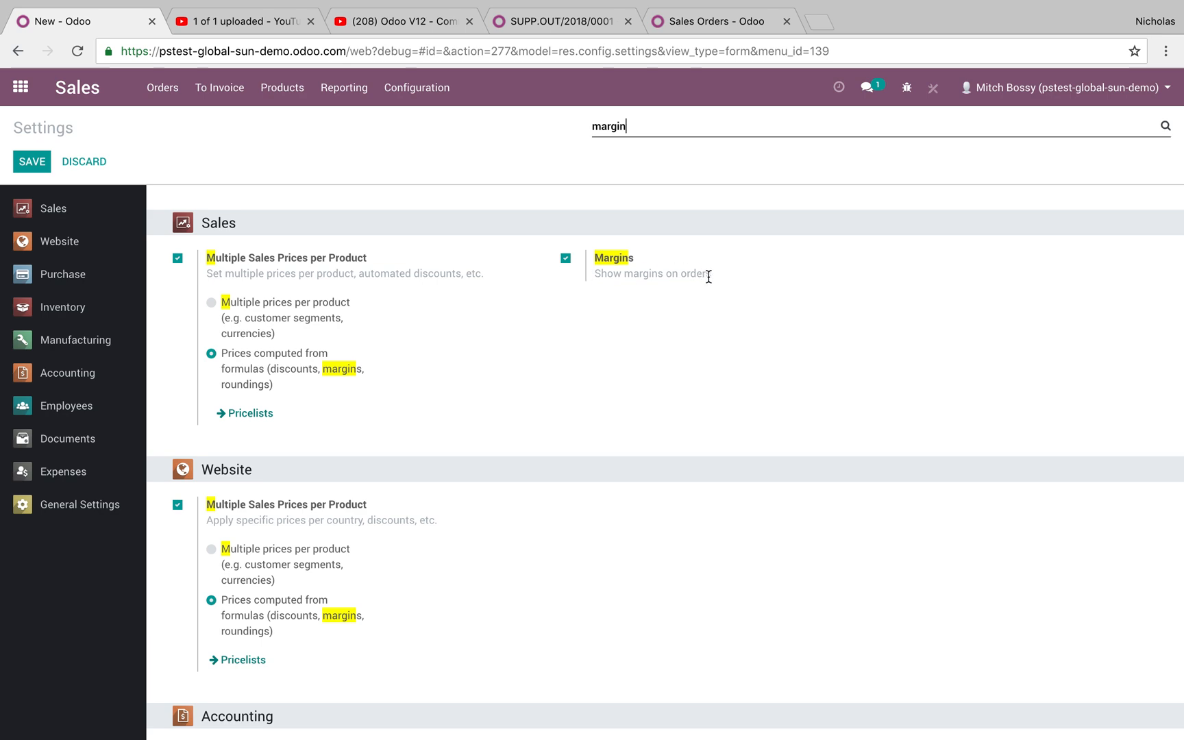
scroll(502, 487, "down", 3)
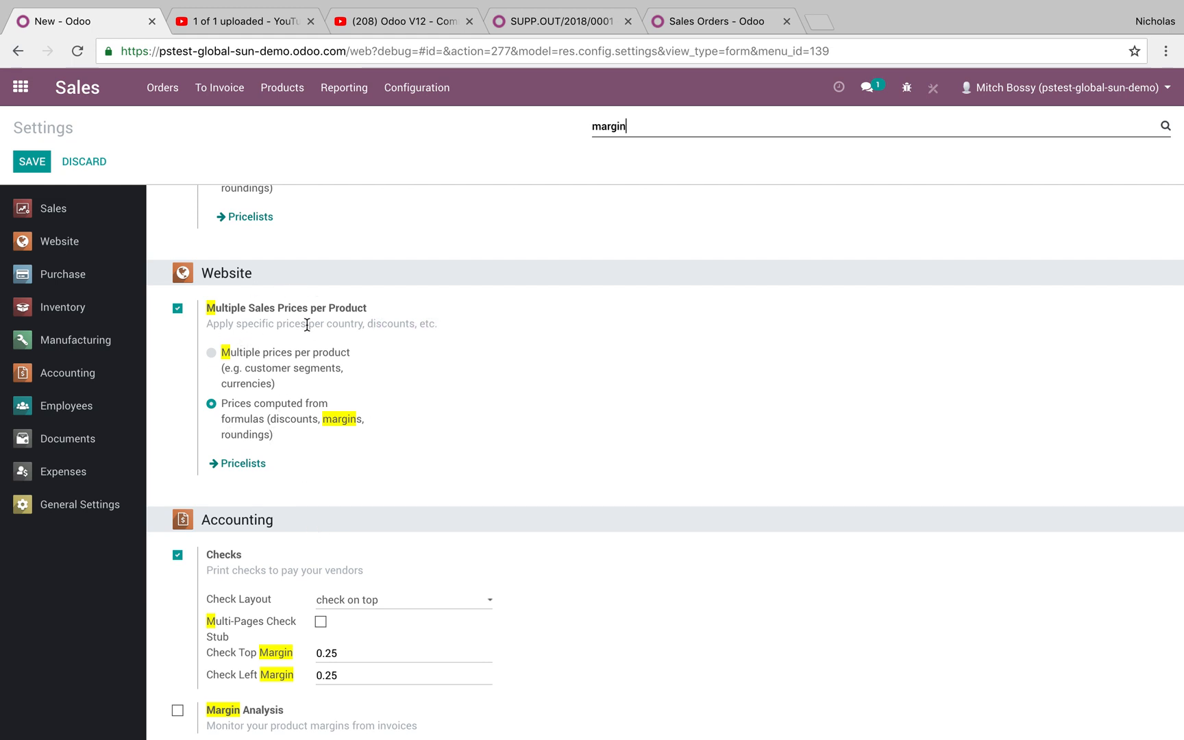
scroll(336, 438, "up", 3)
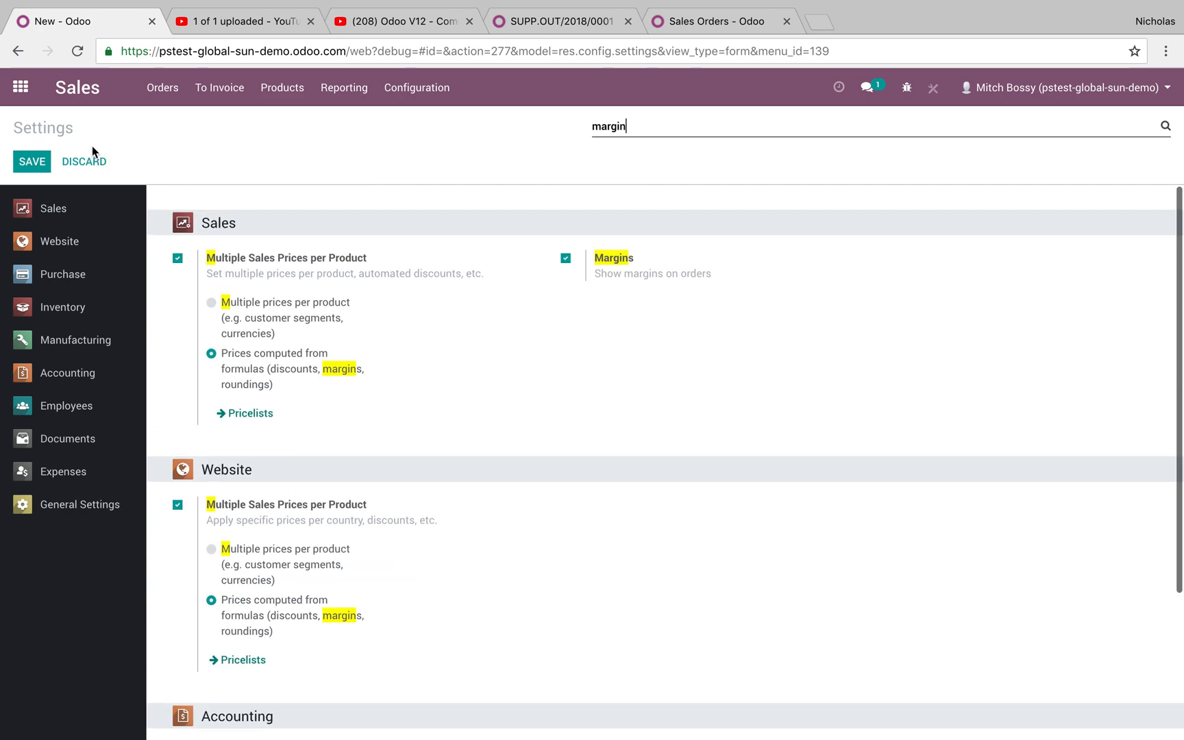
left_click(162, 87)
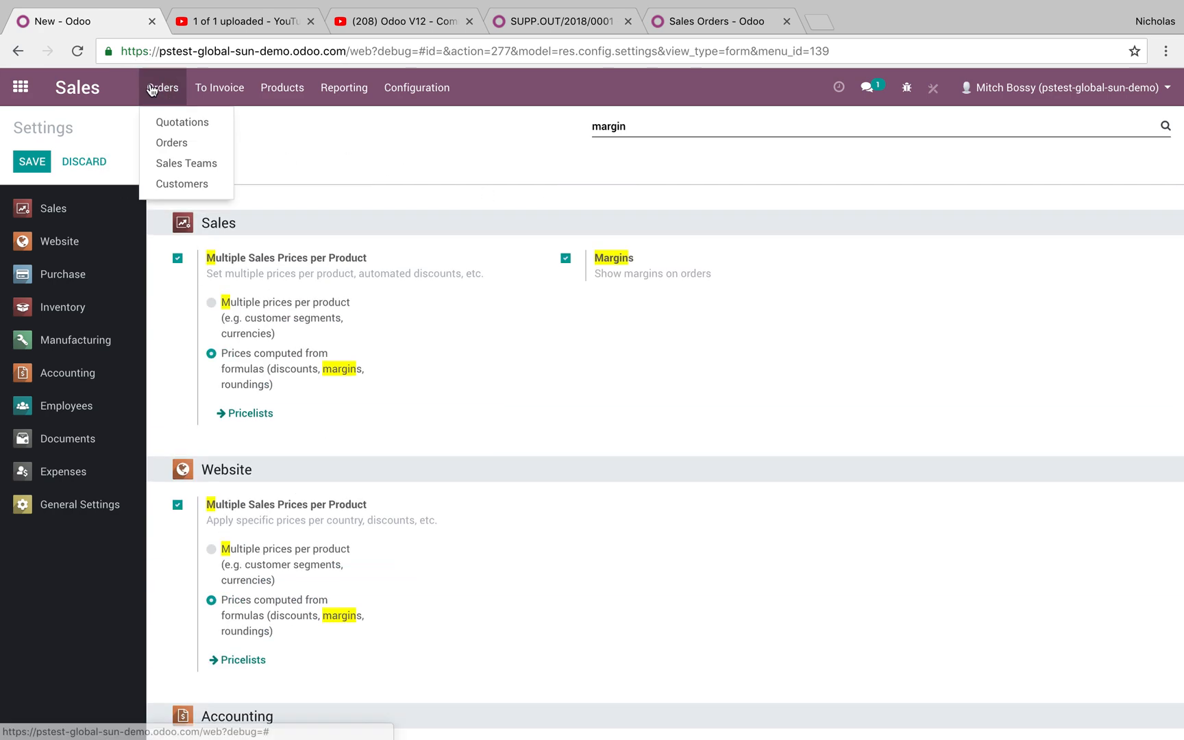
- Open quotation SO011 to check its $75.00 margin, then return to Quotations
left_click(163, 124)
left_click(186, 237)
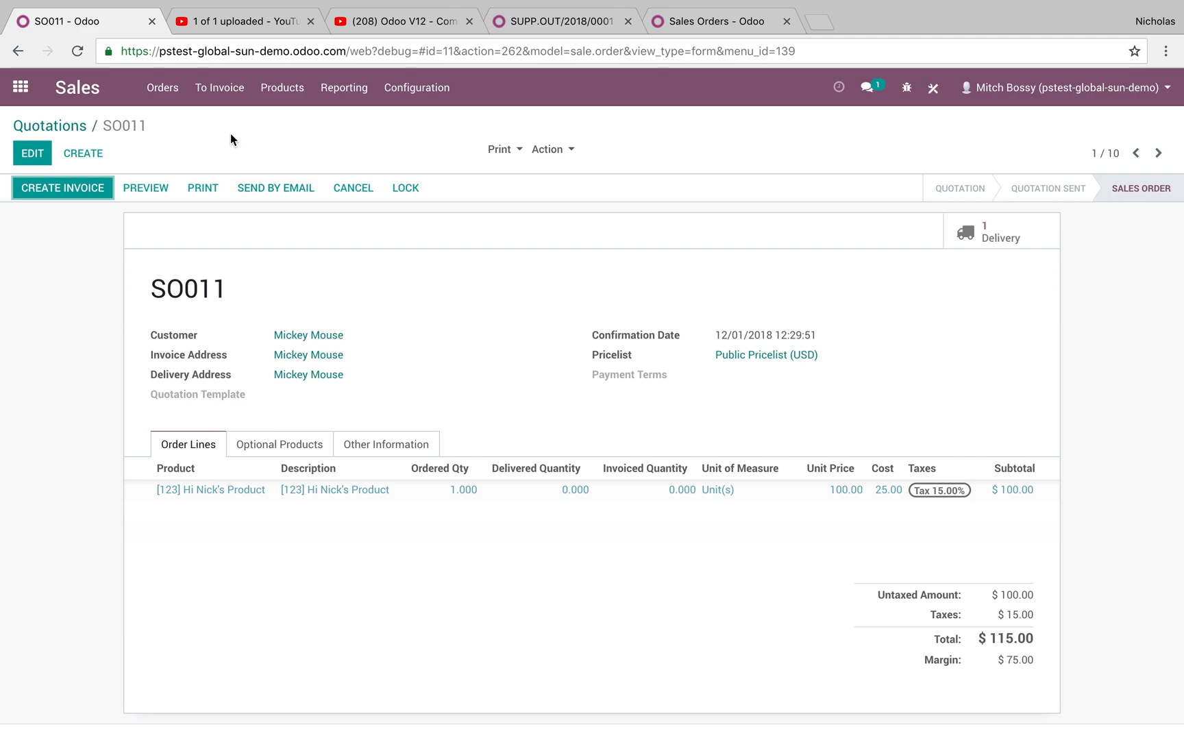
left_click(72, 126)
- In Studio, add the Margin field as the last column of the Quotations list
left_click(934, 89)
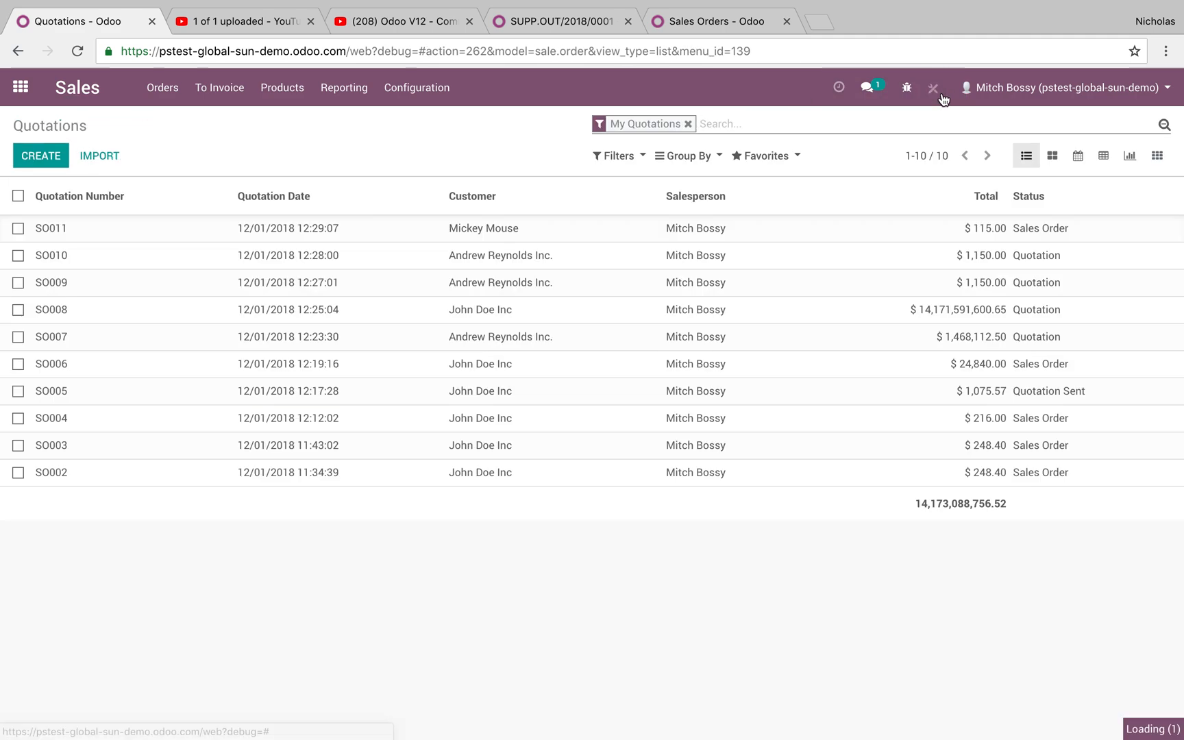
scroll(154, 698, "down", 5)
scroll(154, 699, "down", 3)
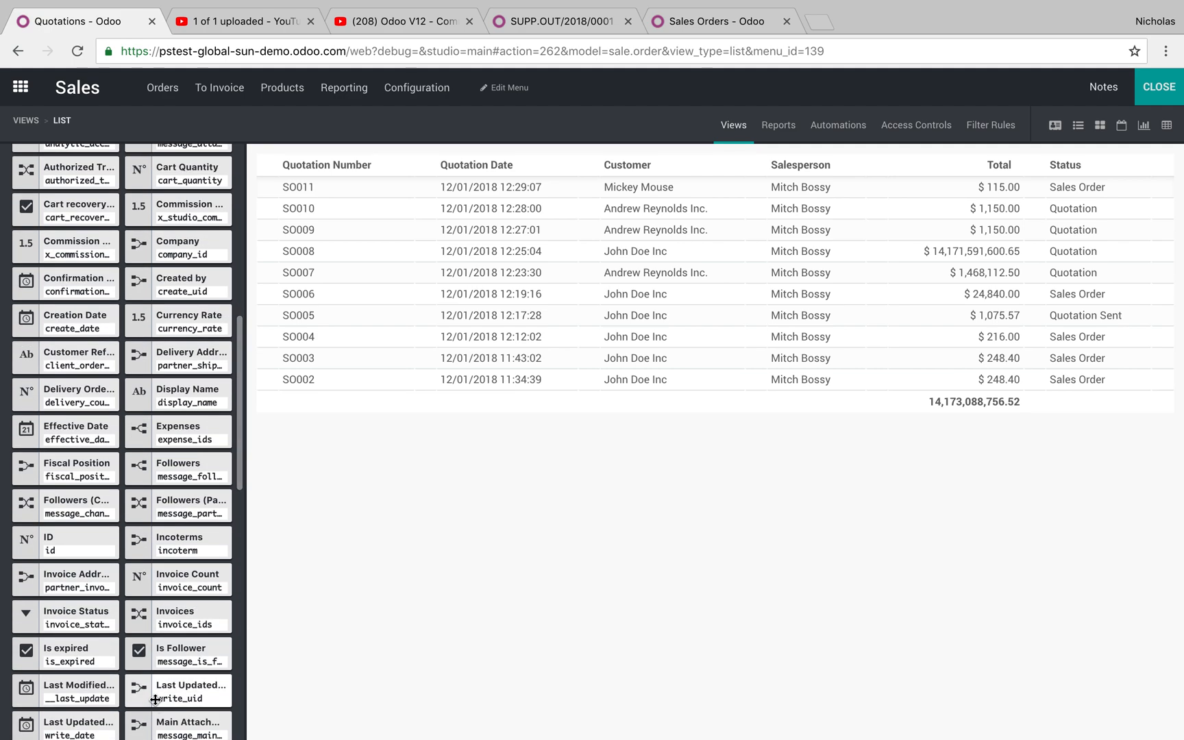
scroll(155, 699, "down", 2)
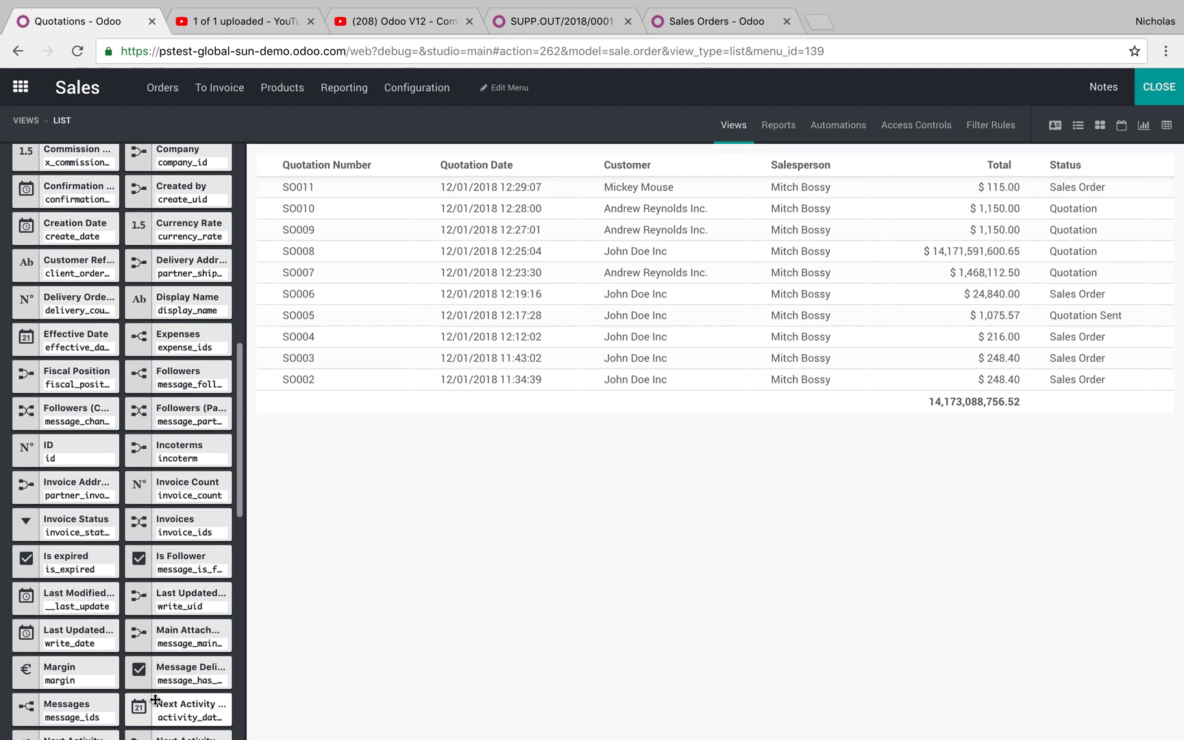
left_click_drag(78, 678, 1166, 251)
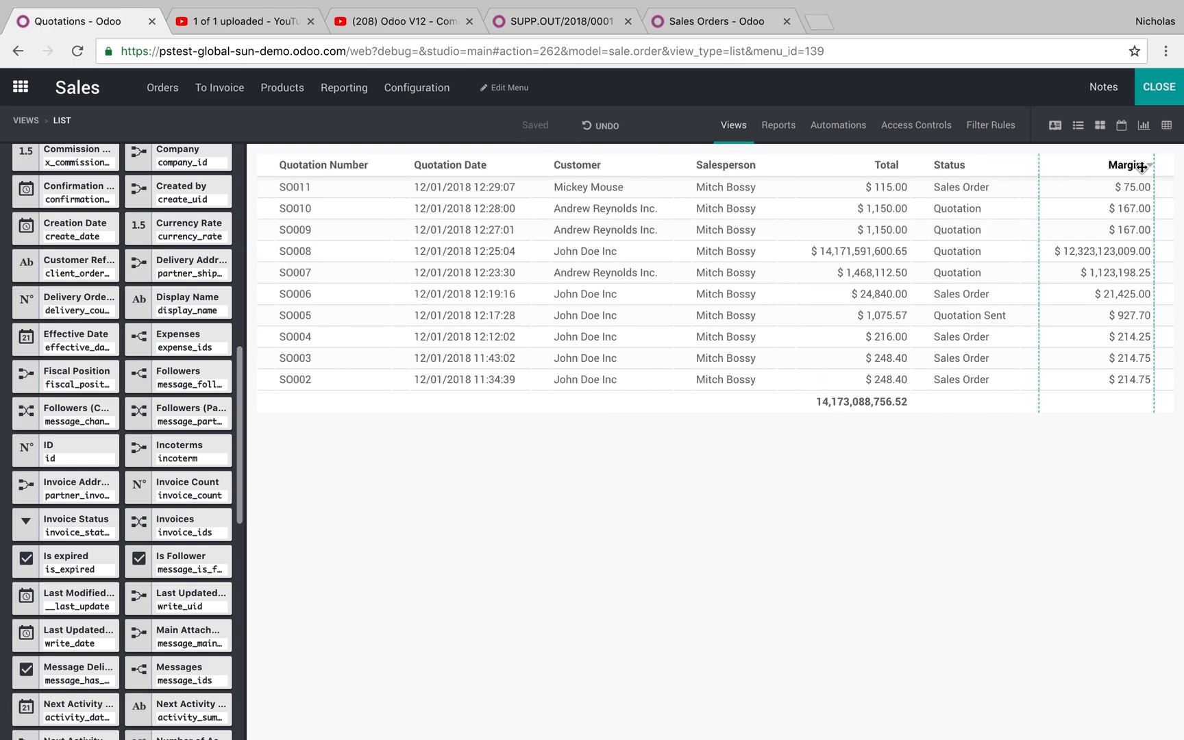
left_click(1158, 89)
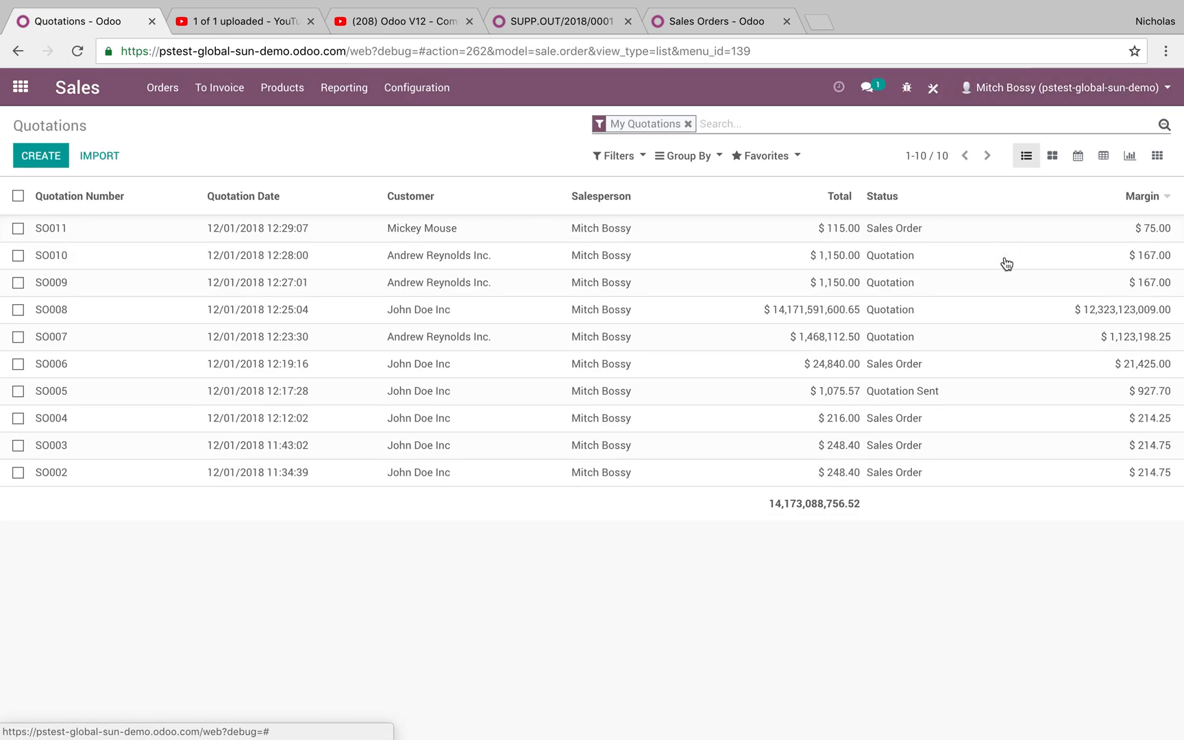
- Group the quotations by order month, then by salesperson
left_click(701, 155)
left_click(706, 222)
left_click(756, 293)
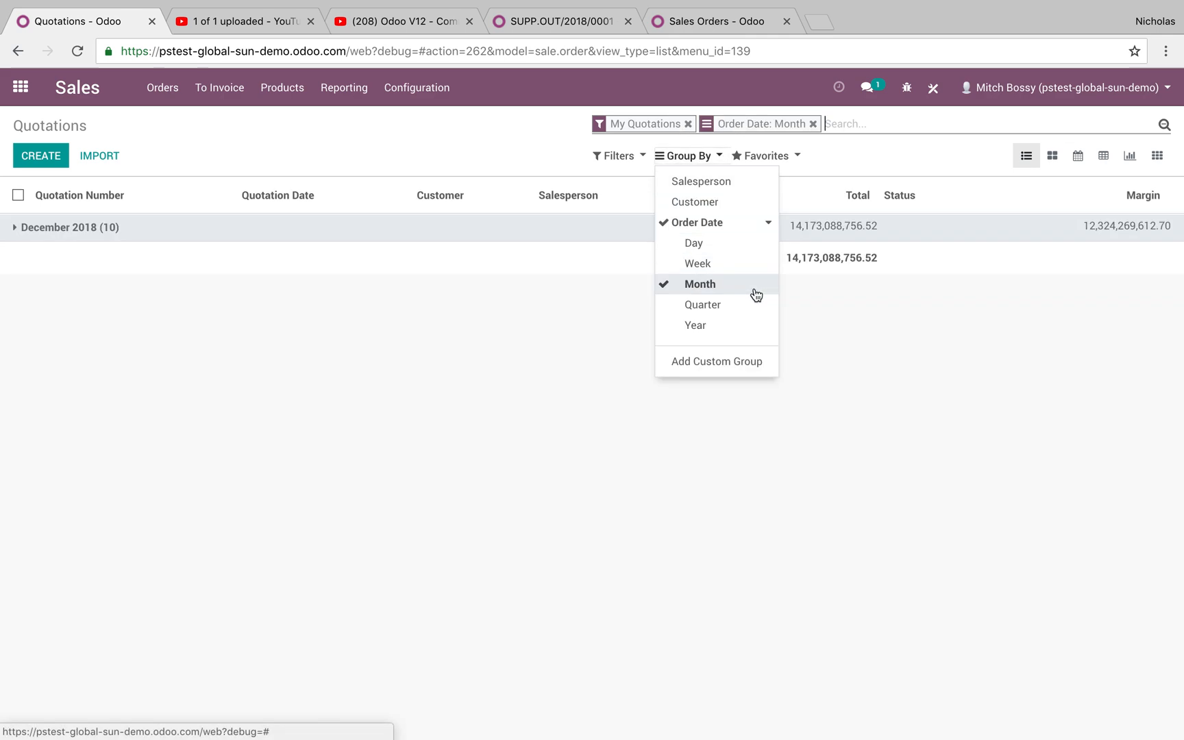
left_click(702, 181)
left_click(449, 415)
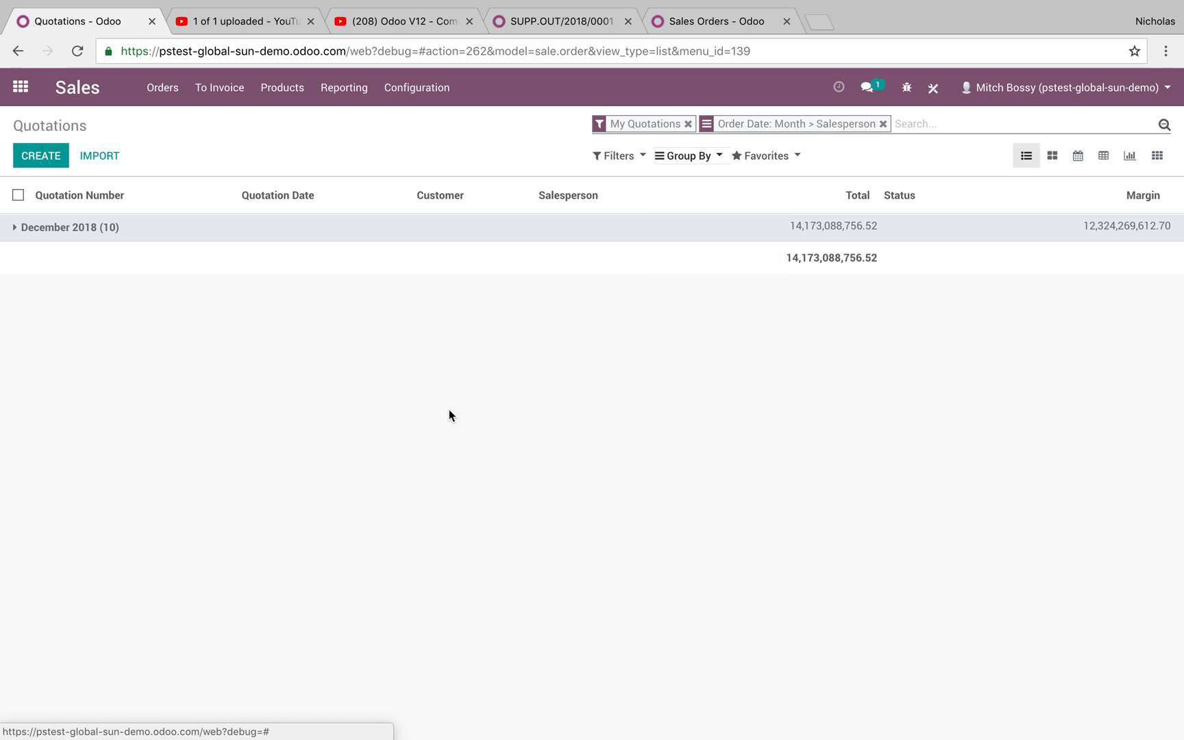
- Expand the December 2018 salesperson group, then open the Sales Orders list
left_click(259, 238)
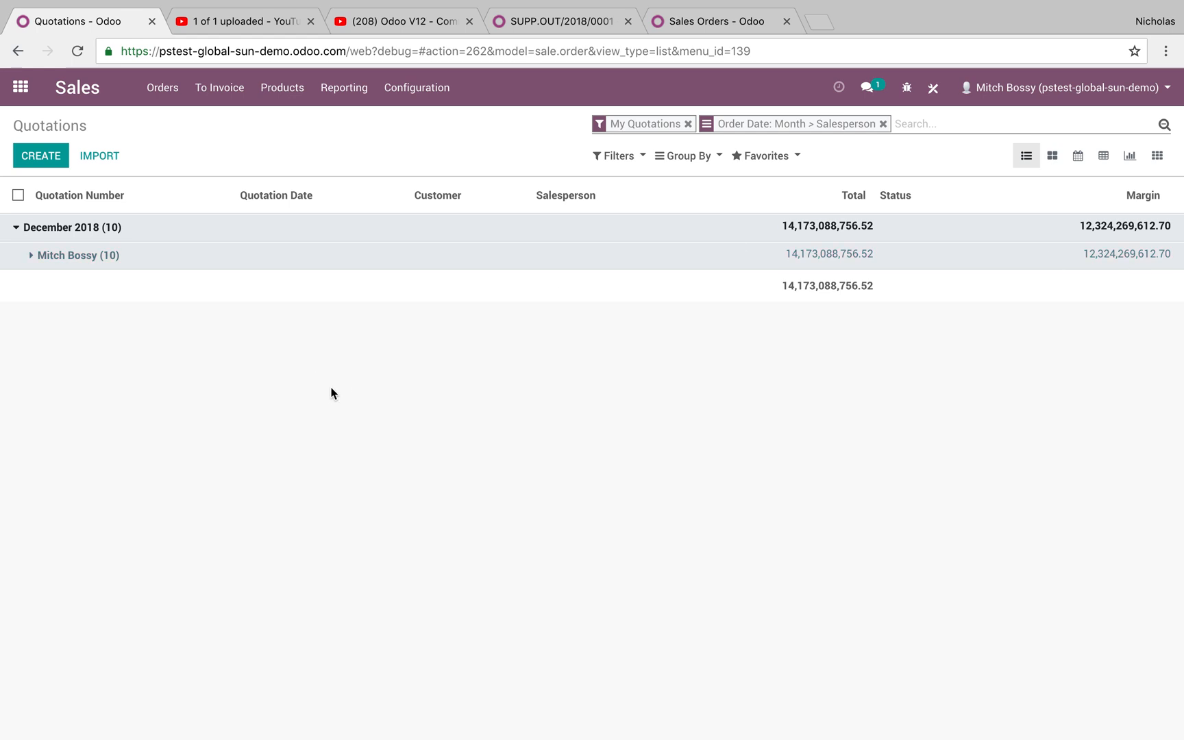
left_click(126, 255)
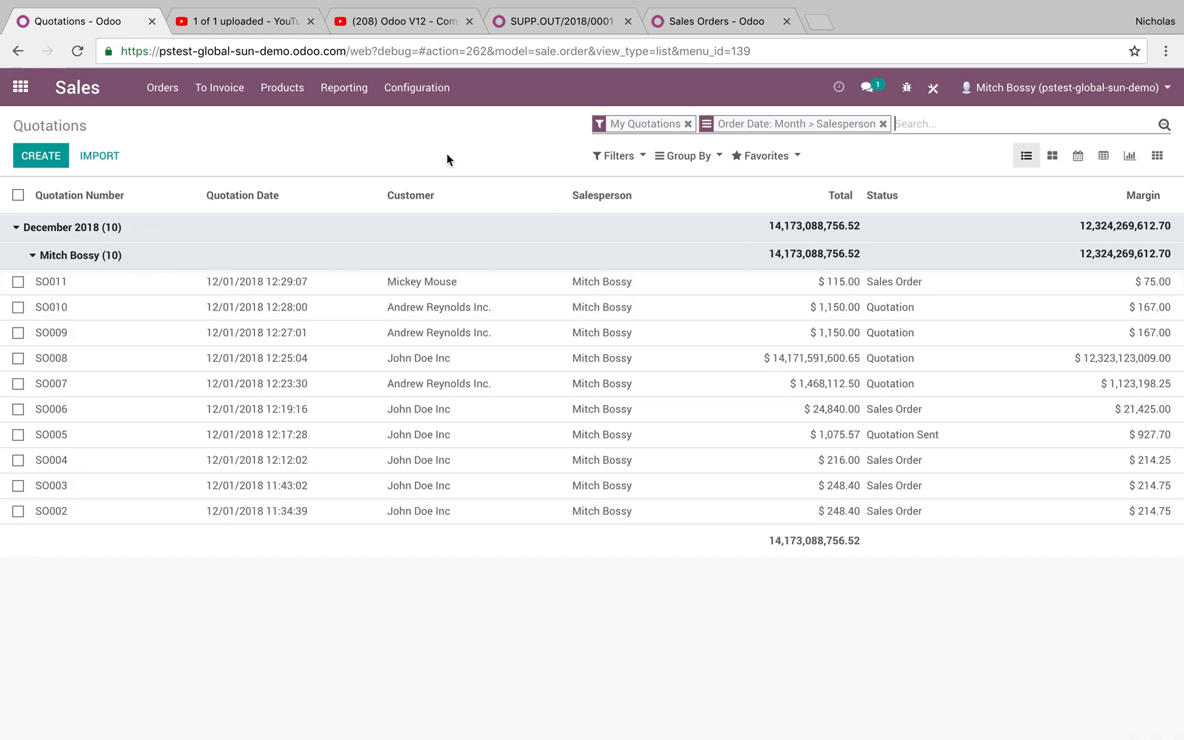
left_click(159, 88)
left_click(174, 144)
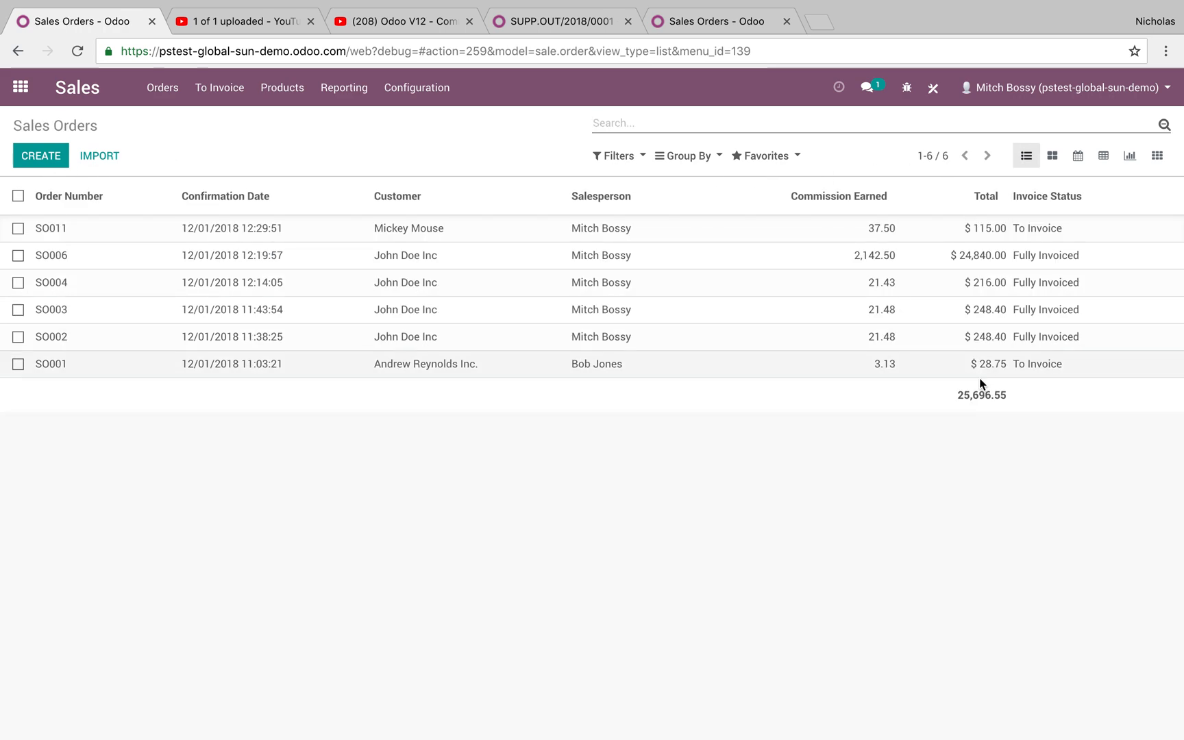
- Group the sales orders by salesperson, customer and order month
left_click(687, 156)
left_click(731, 183)
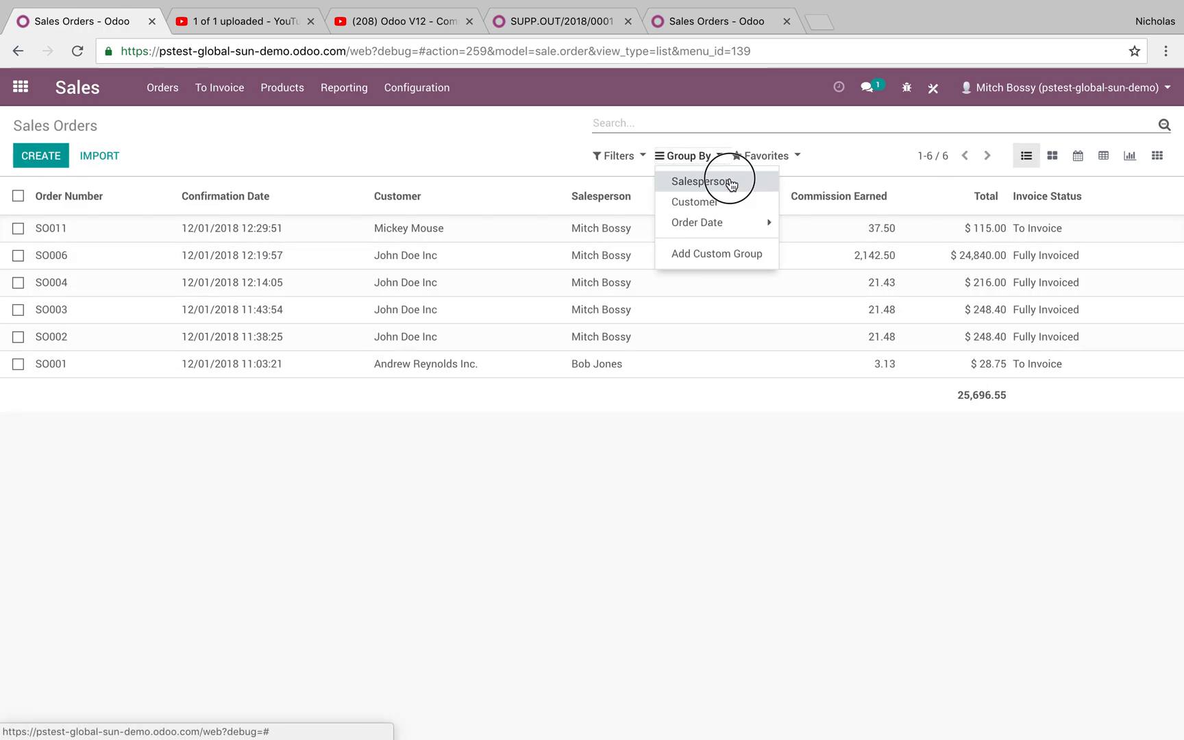
left_click(713, 221)
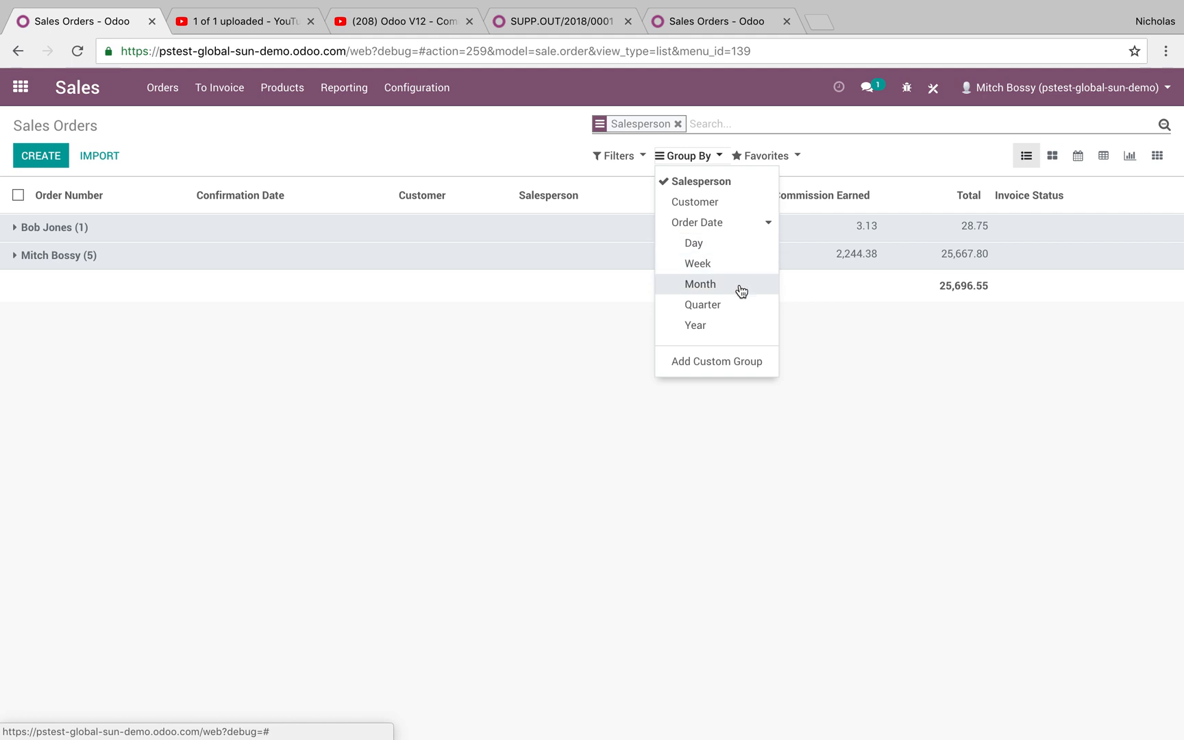
left_click(727, 203)
left_click(727, 285)
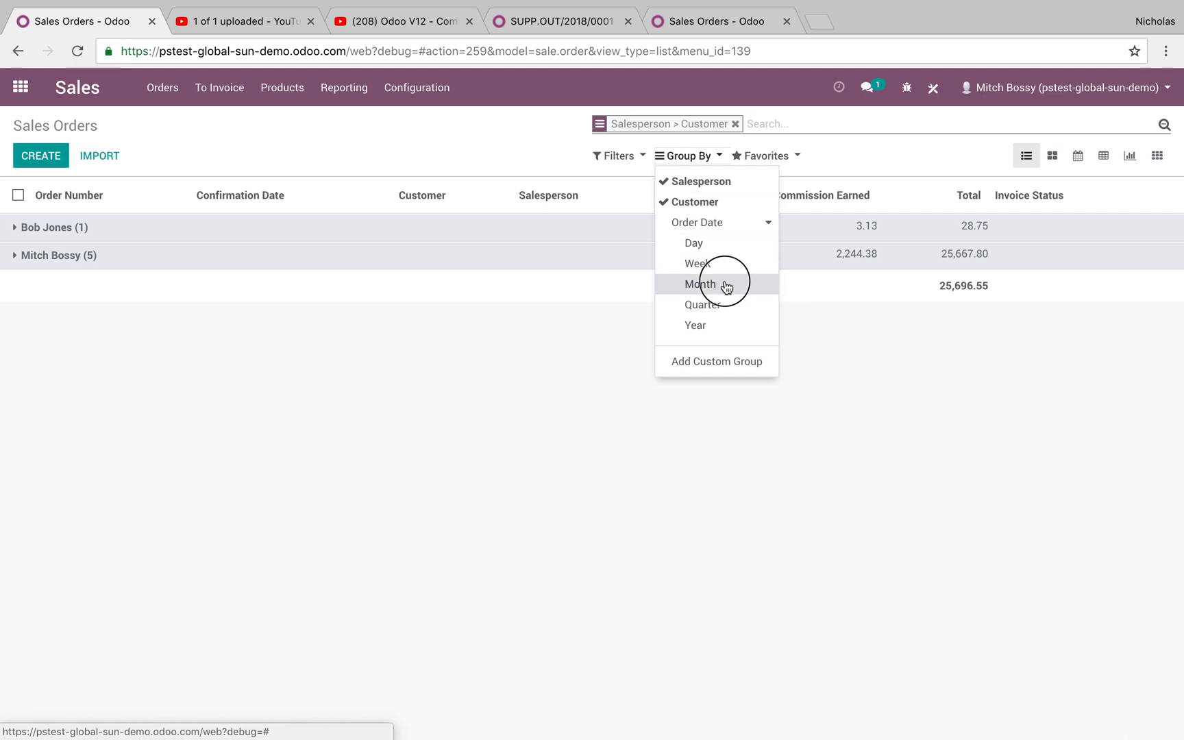
left_click(549, 353)
- Expand the salesperson and customer groups, then clear grouping and view orders on a calendar
left_click(200, 237)
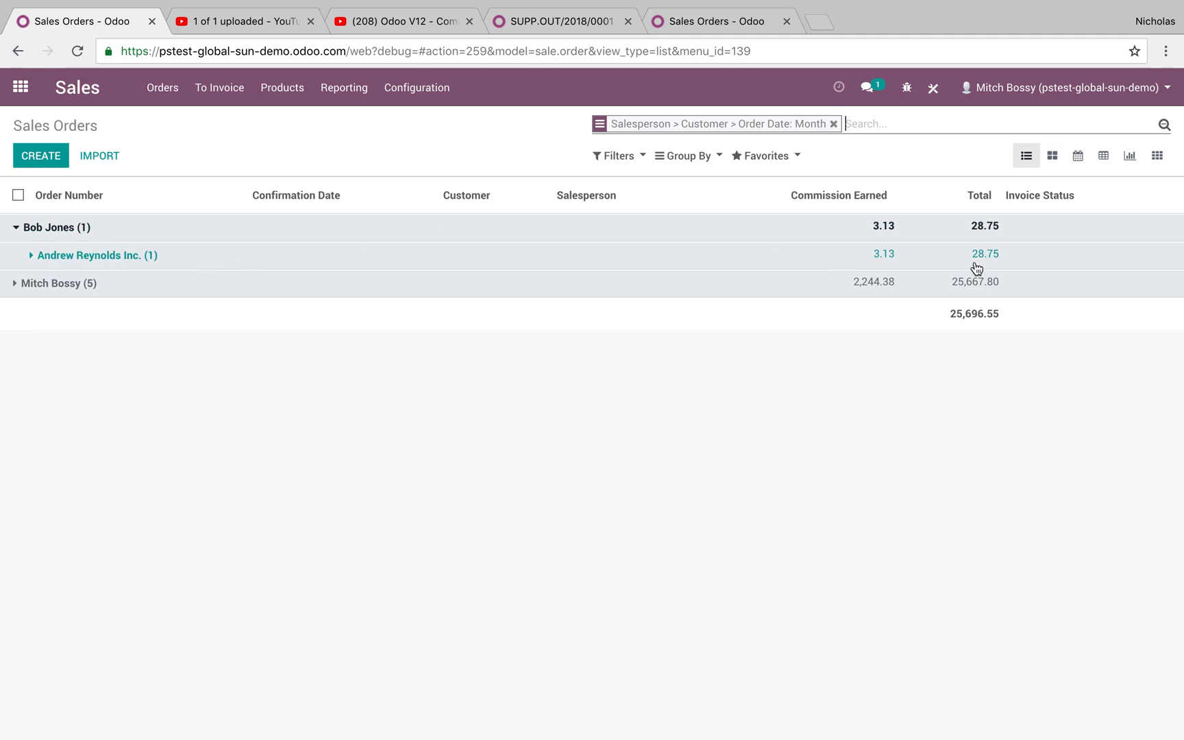
left_click(574, 283)
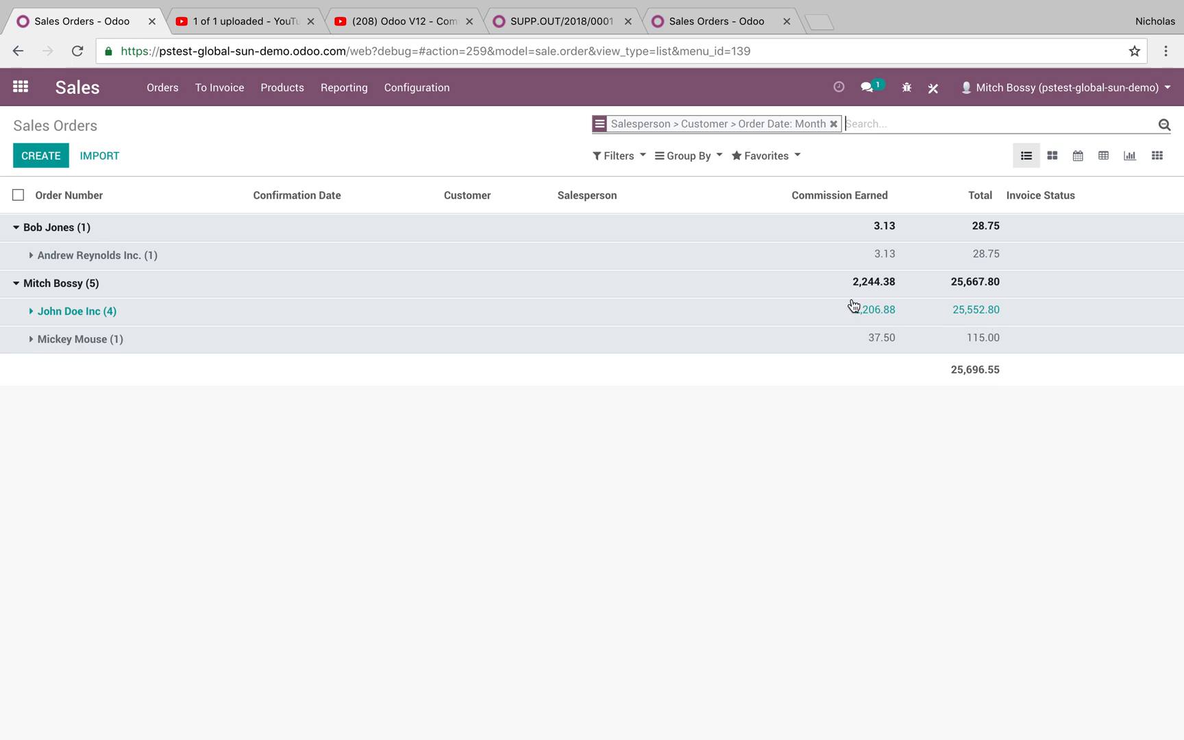
left_click(739, 314)
left_click(716, 368)
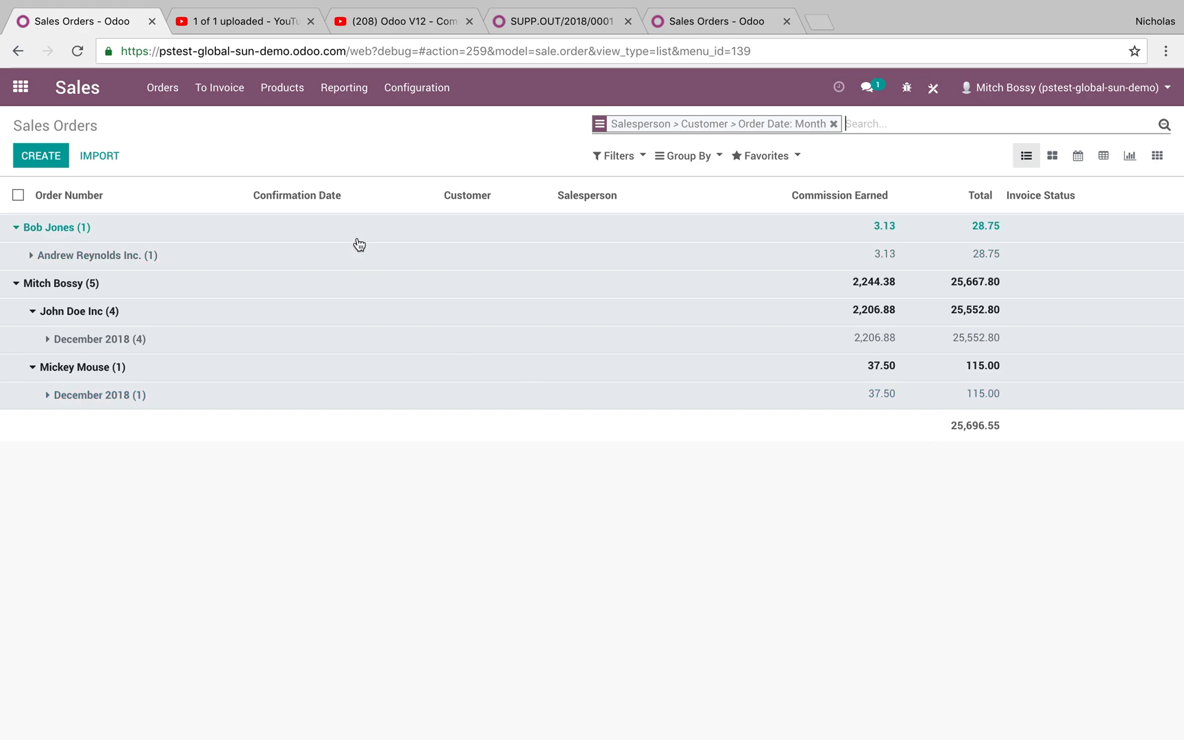
key("BackSpace")
left_click(1078, 156)
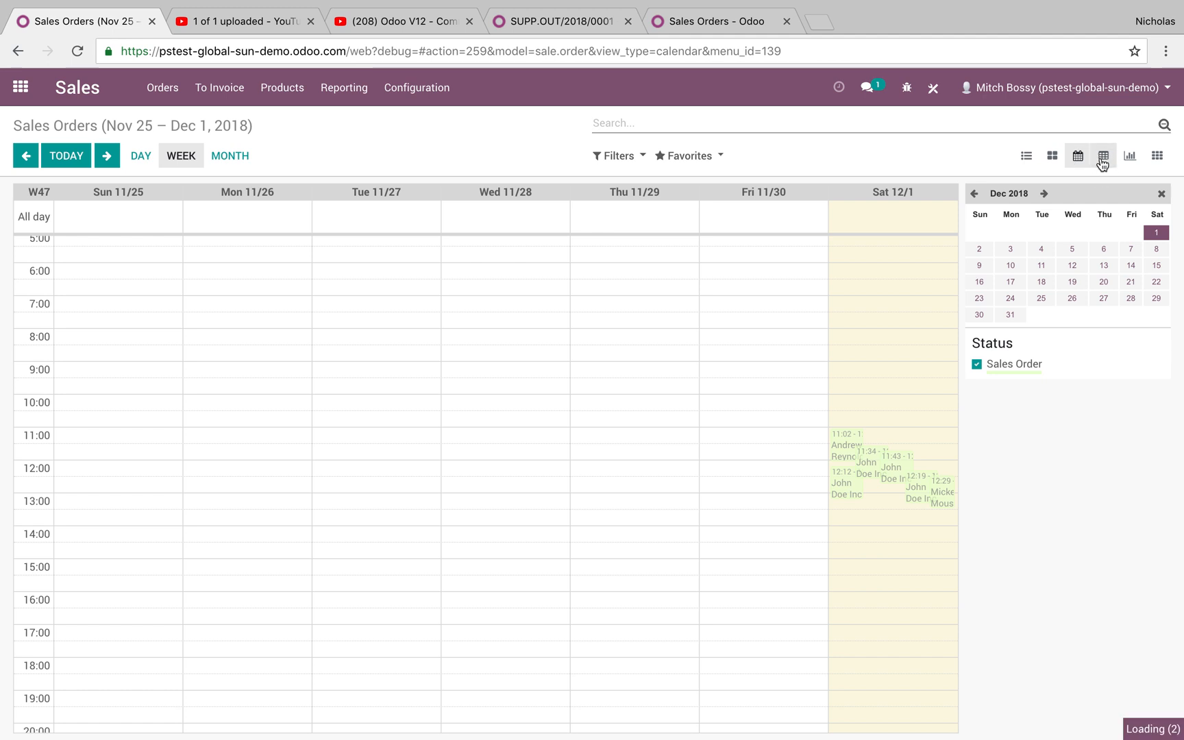
- Show the sales orders as a pivot with order weeks as rows and customers as columns
left_click(1104, 156)
left_click(11, 232)
left_click(11, 233)
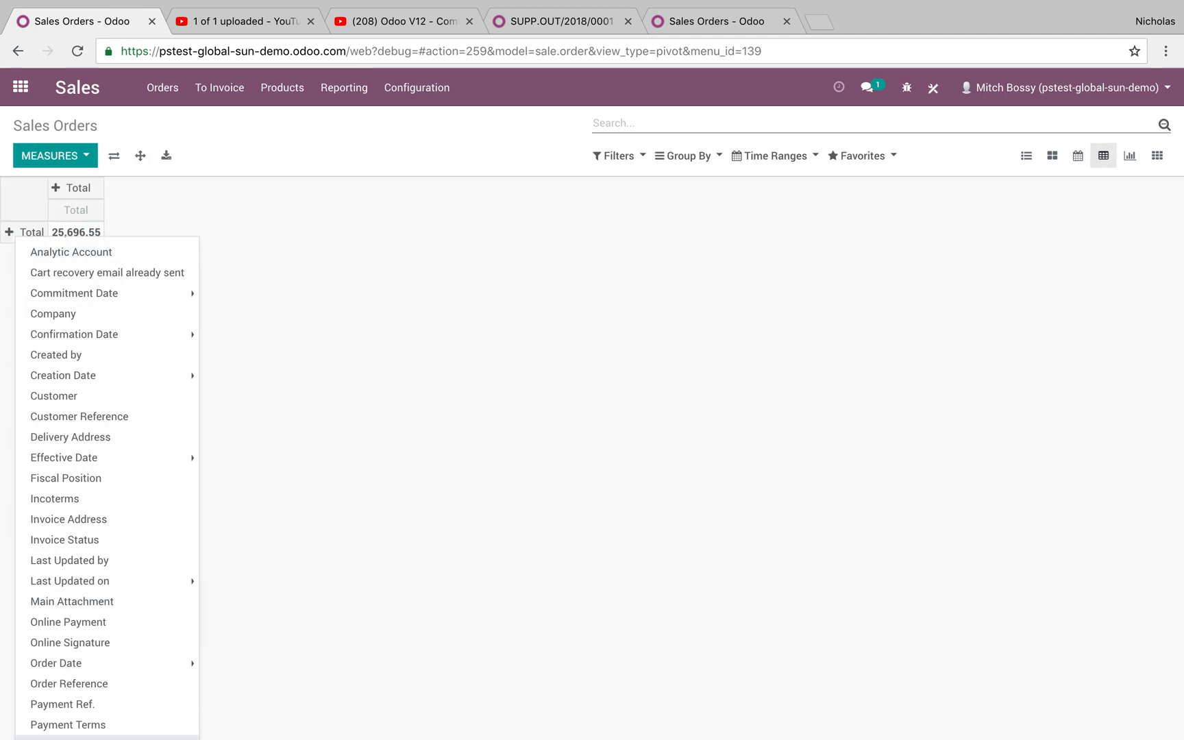
scroll(99, 609, "down", 2)
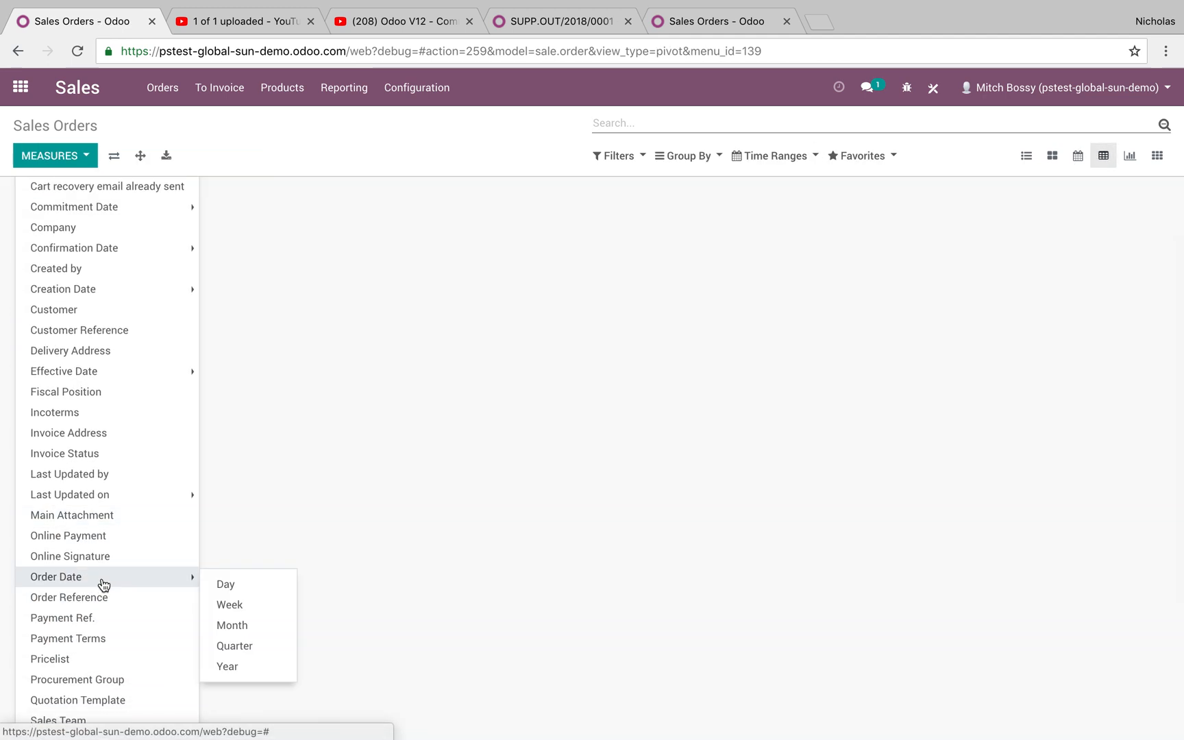
mouse_move(165, 579)
left_click(235, 598)
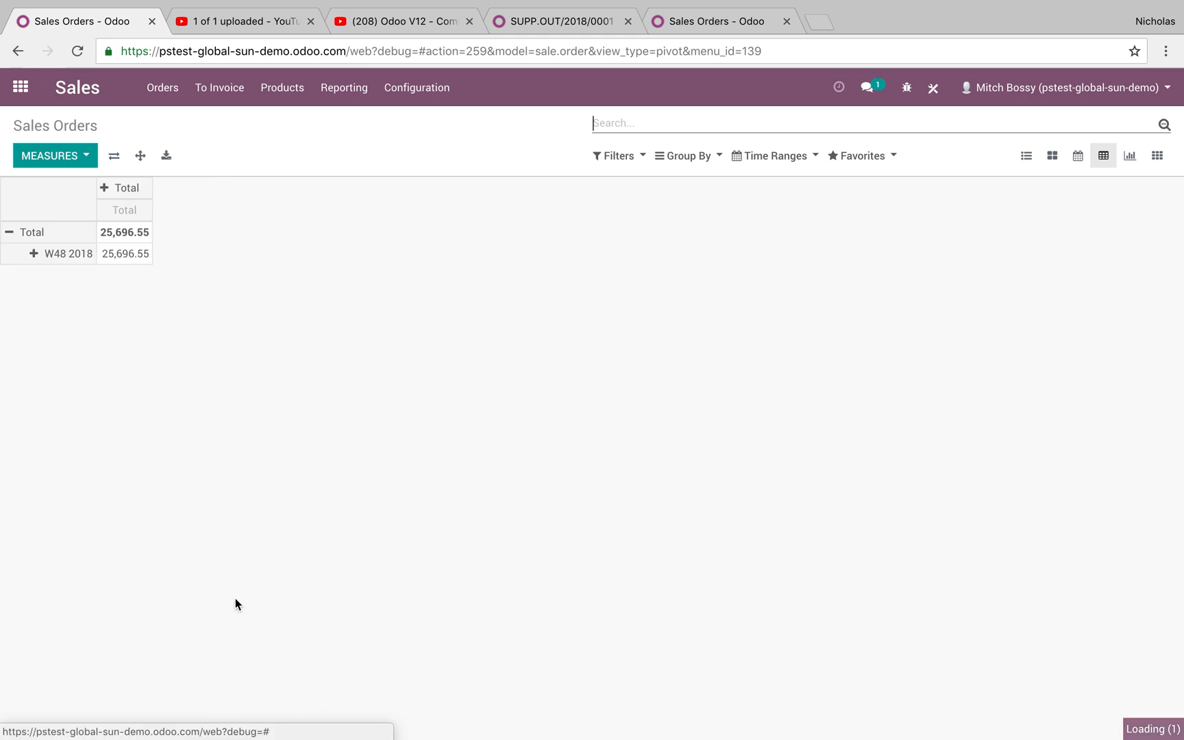
left_click(122, 188)
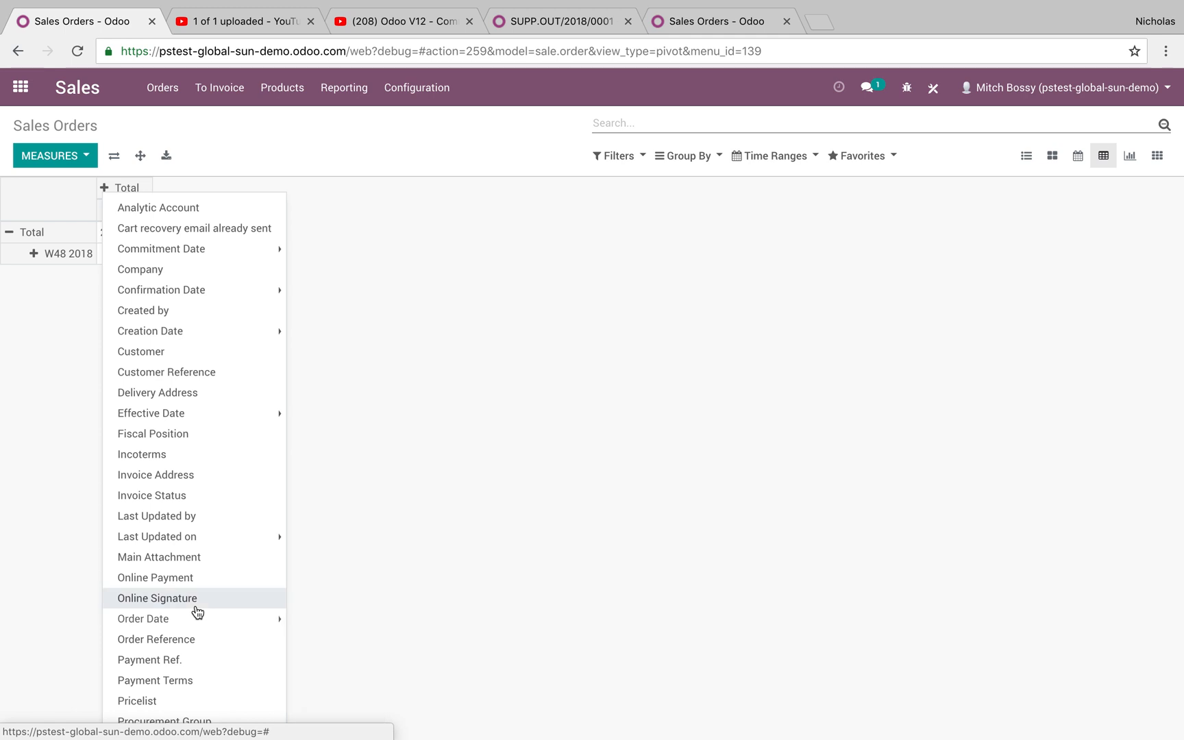
left_click(179, 350)
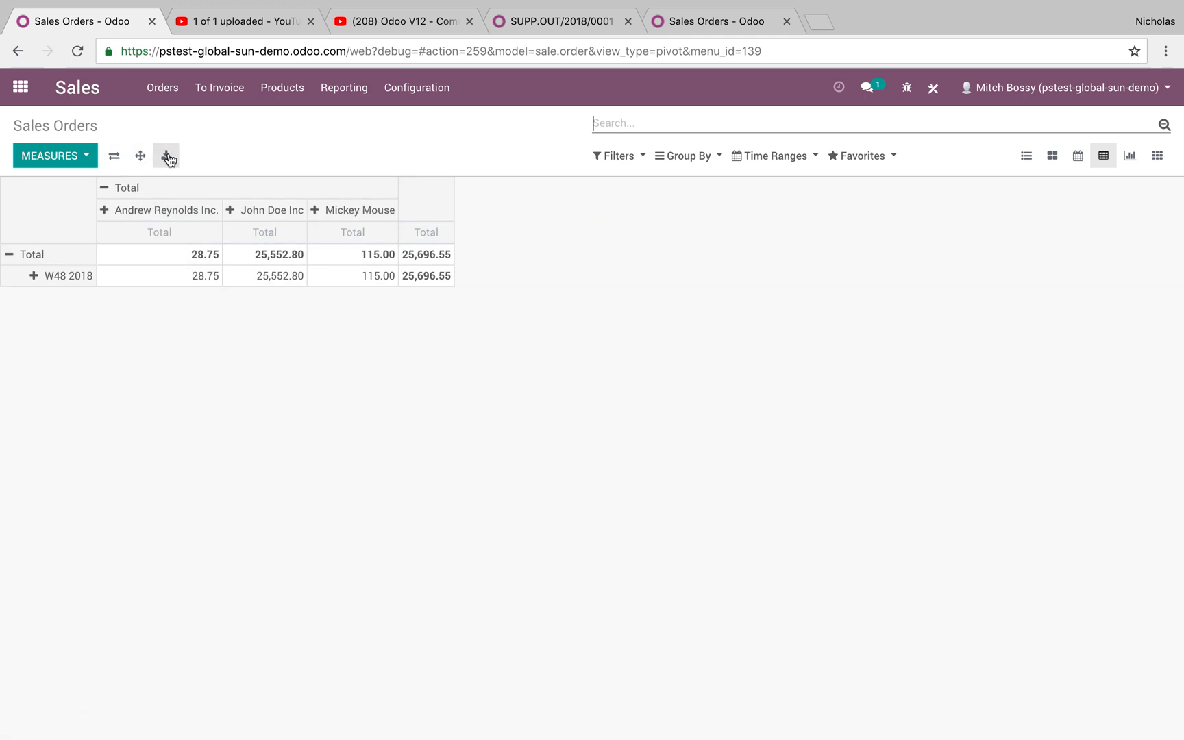
- Return to the Quotations list, then go to the Products list
left_click(165, 96)
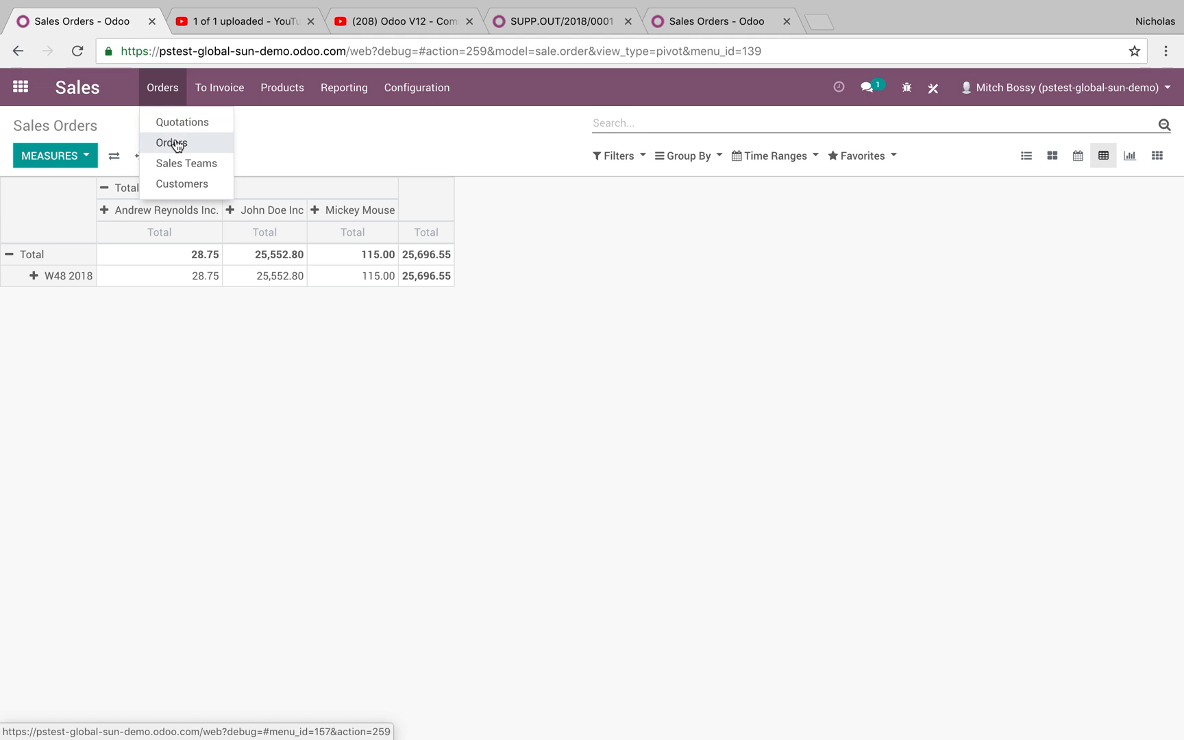
left_click(187, 121)
left_click(282, 87)
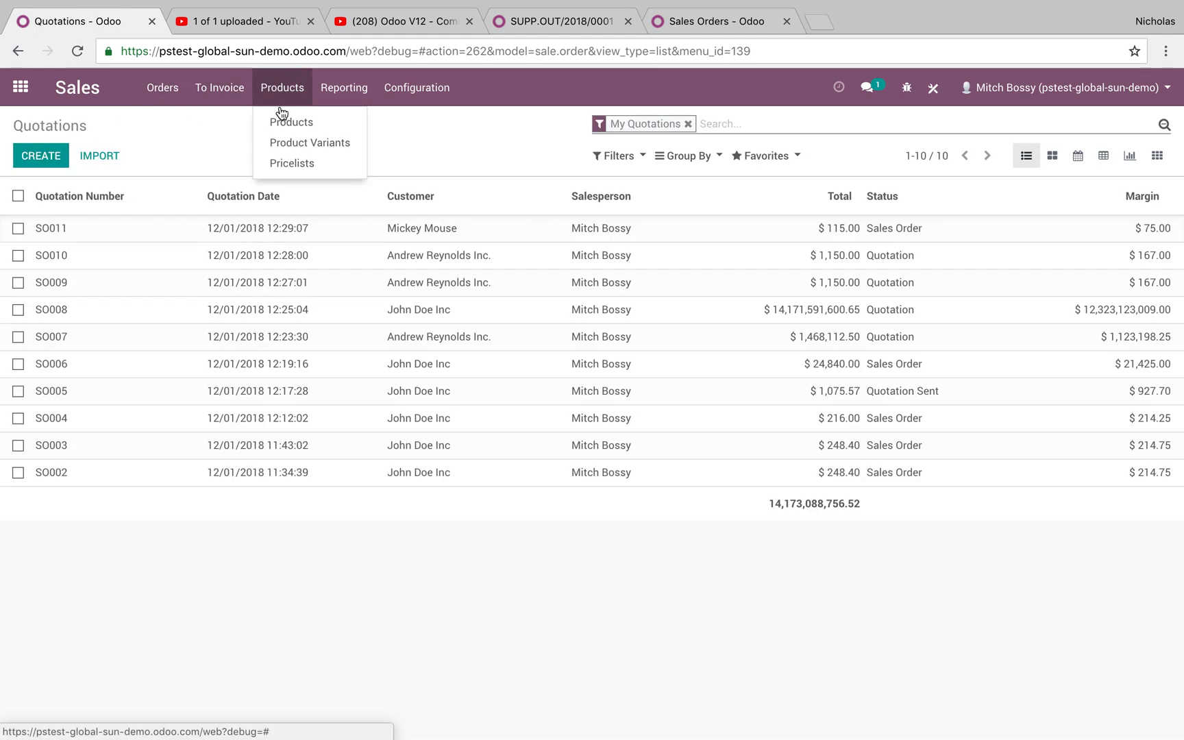
left_click(280, 115)
- Create Test Margin Product with sales price 125.50 and cost 66.99, and open its All category
left_click(35, 154)
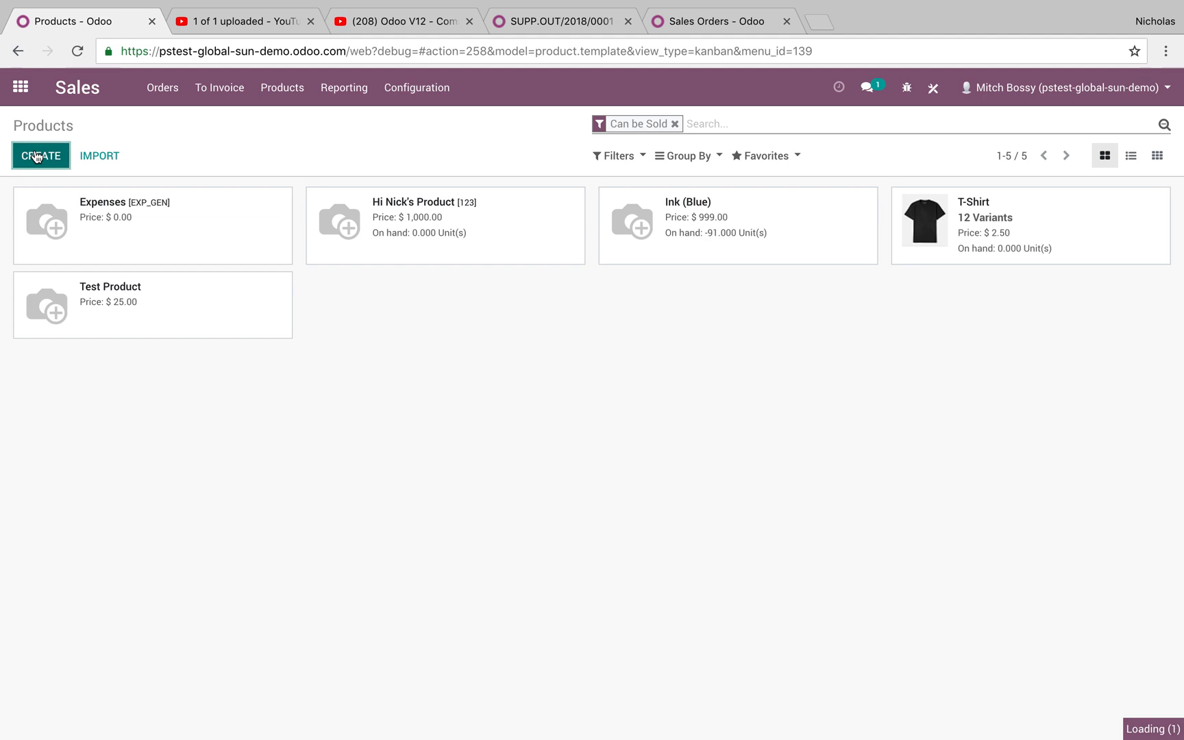
type("Test M")
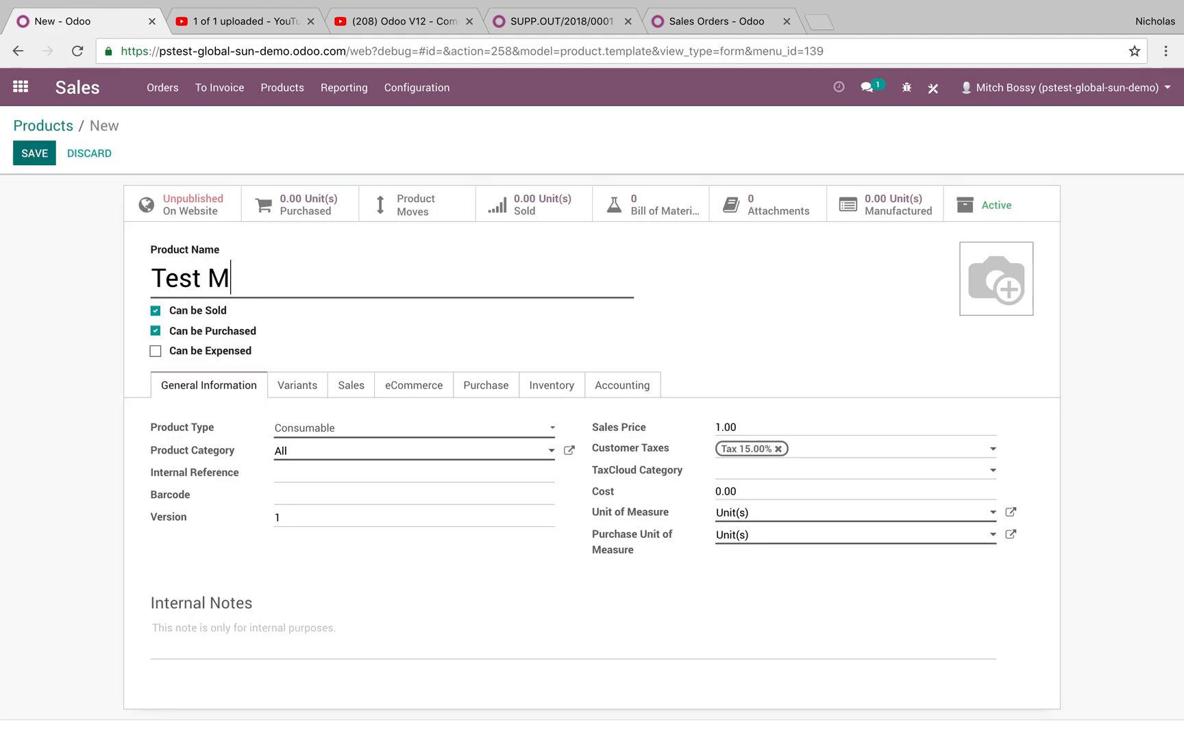
type("argin Product")
left_click_drag(761, 425, 626, 427)
type("125")
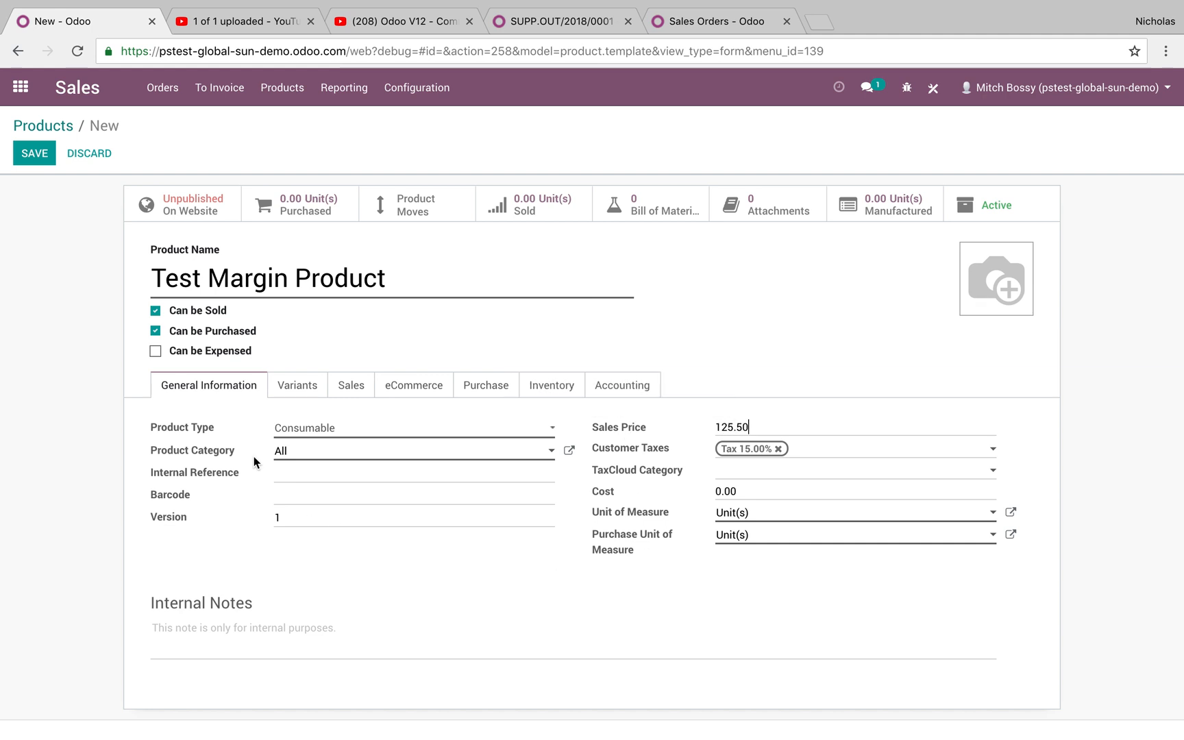
left_click(755, 496)
type("66")
left_click(569, 451)
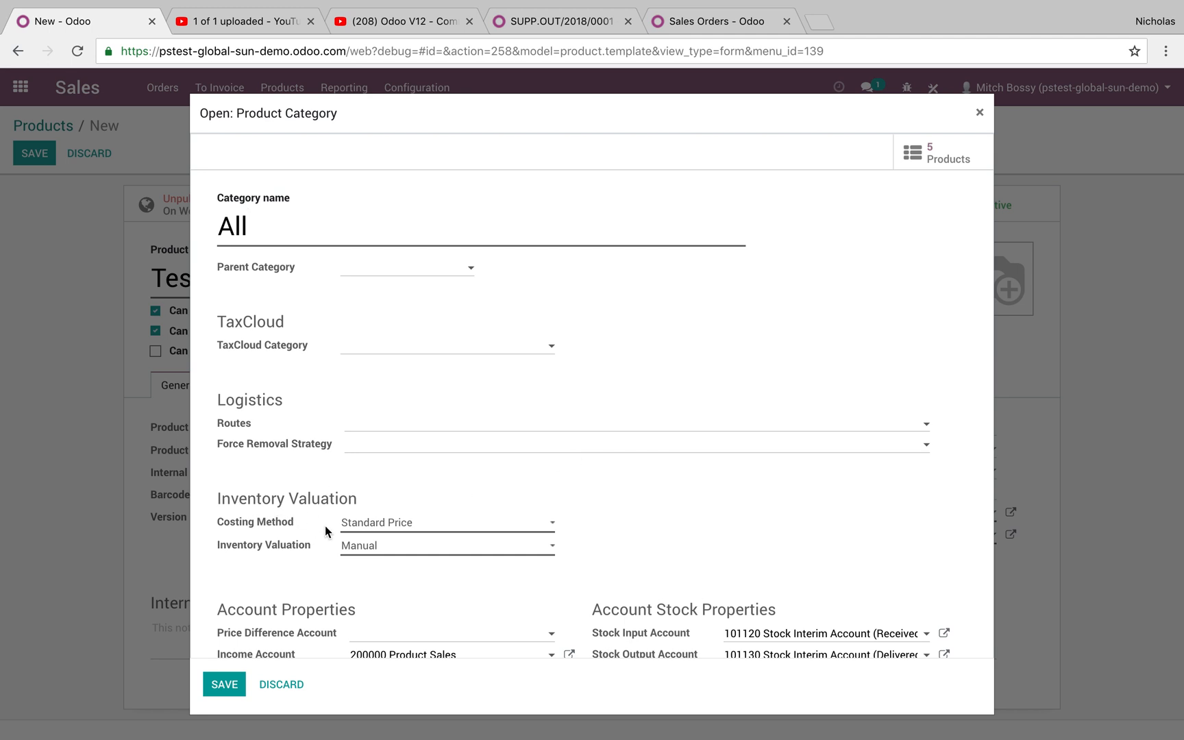
left_click(346, 523)
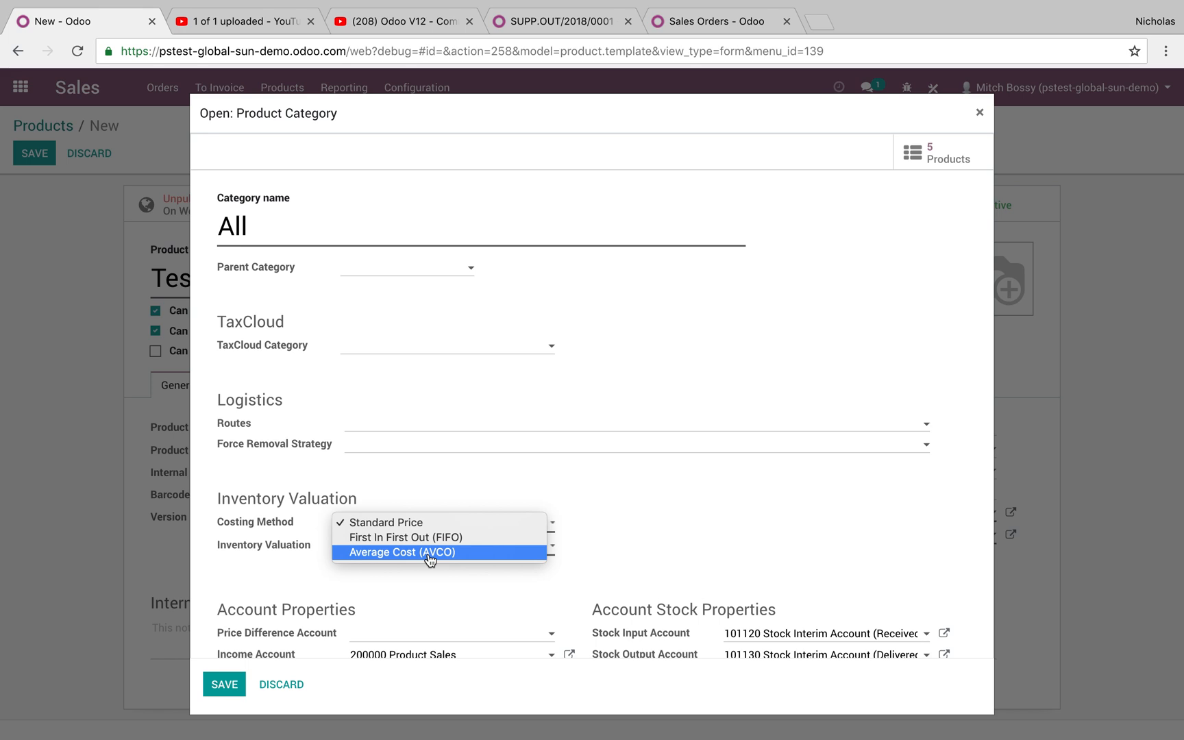
left_click(446, 524)
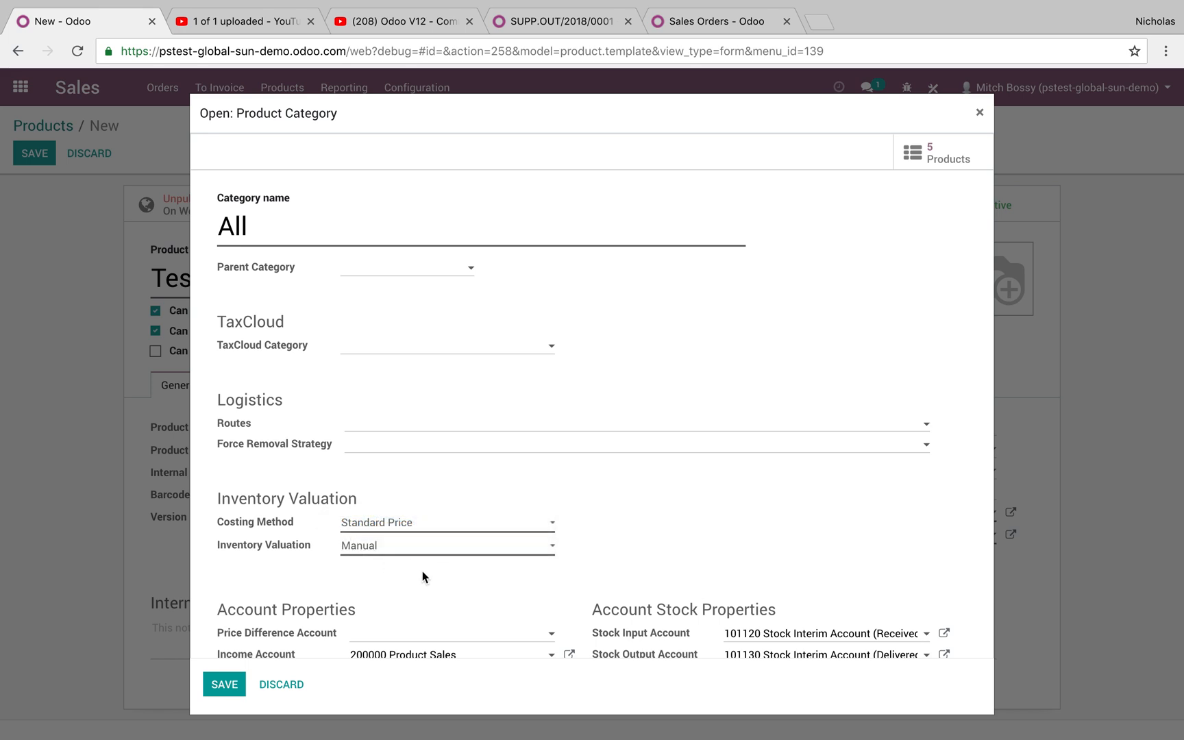
- Save the All category settings, then save the Test Margin Product record
left_click(218, 686)
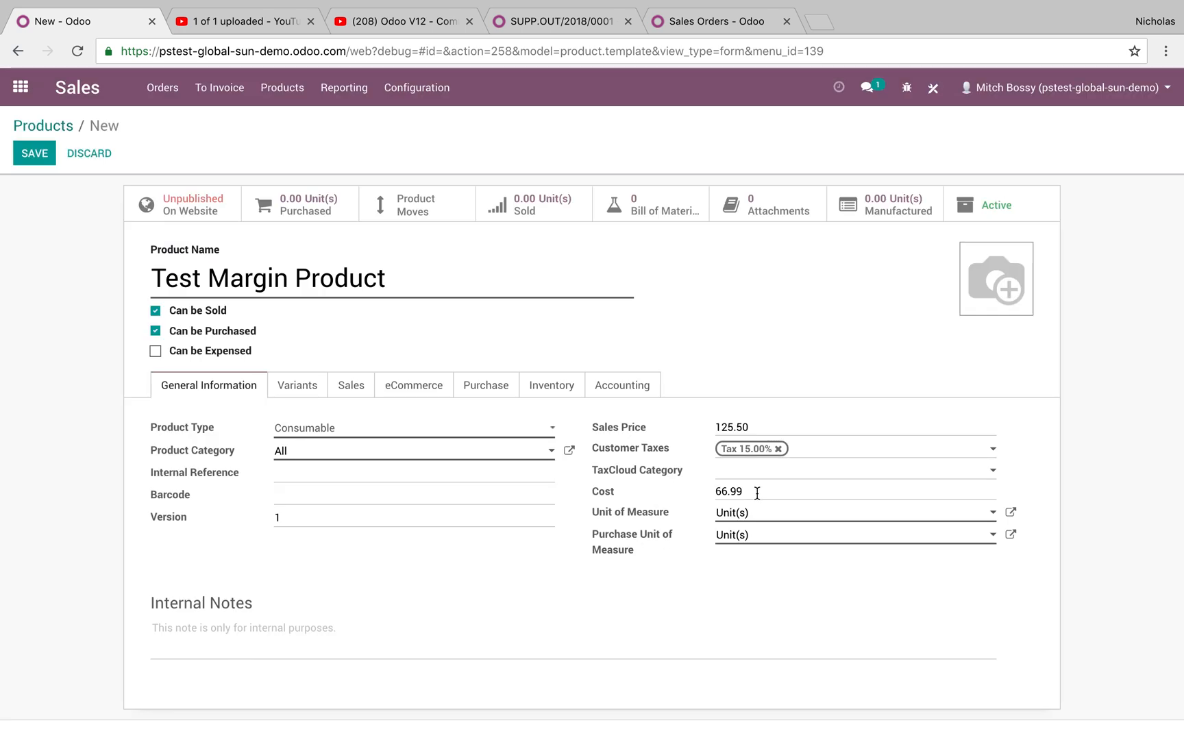
left_click(34, 153)
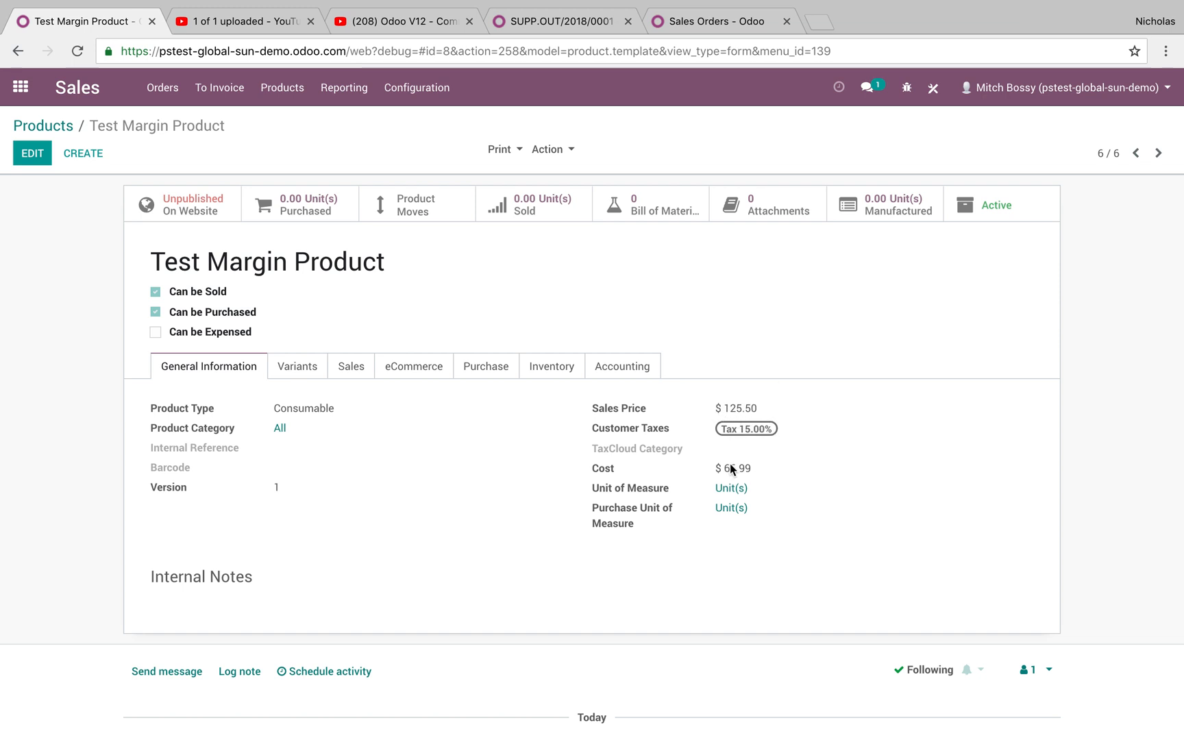
- Start a new quotation from the Sales Orders list and choose its customer
left_click(180, 98)
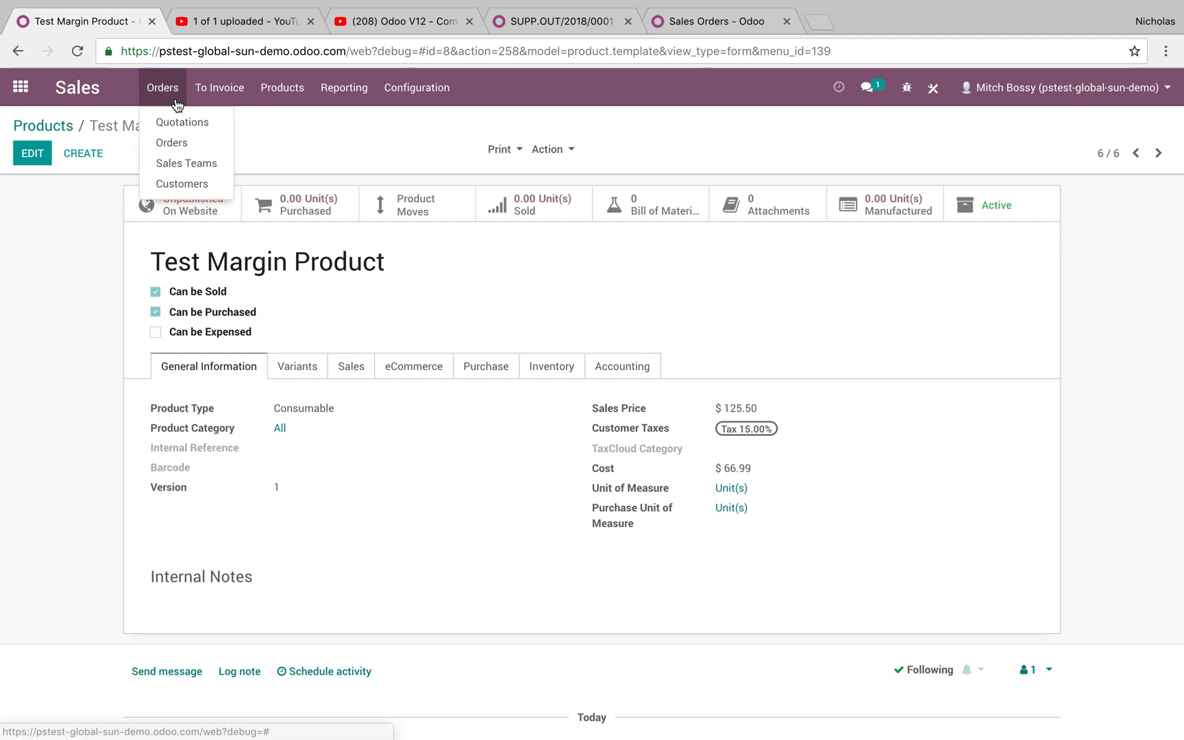
left_click(175, 140)
left_click(58, 156)
left_click(351, 308)
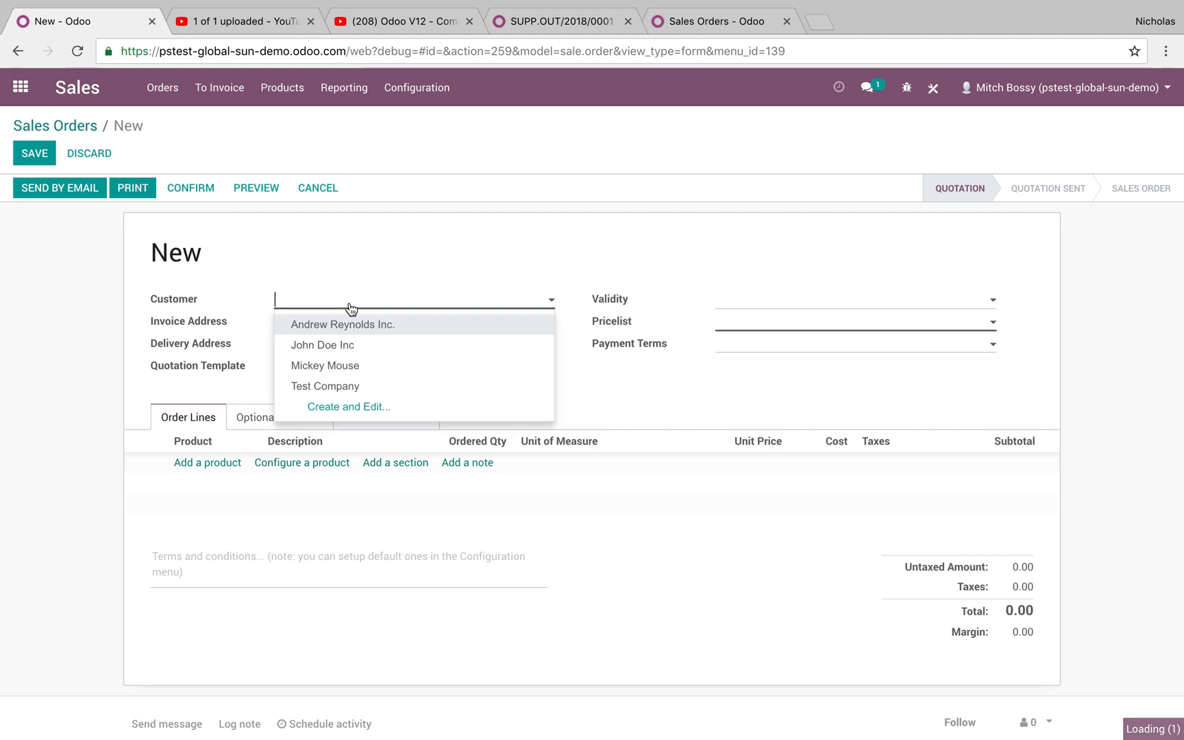
left_click(343, 344)
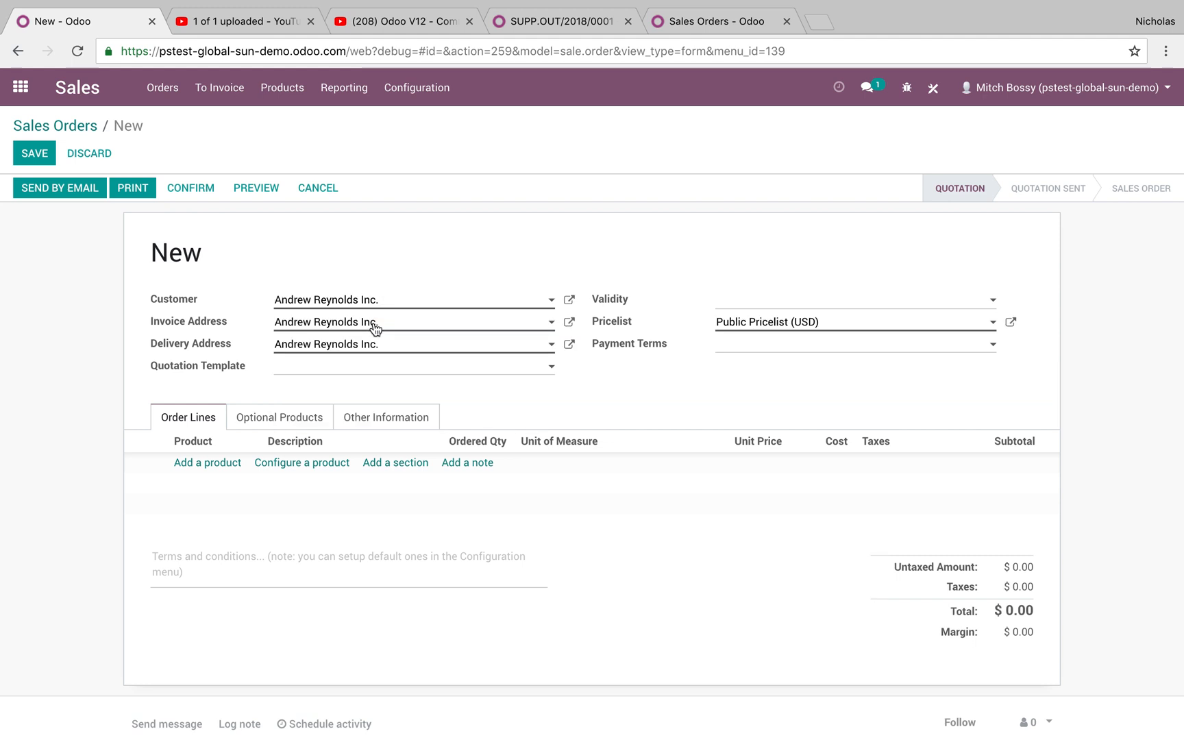
- Add 125 units of Test Margin Product, save, and confirm the order as SO012
left_click(209, 463)
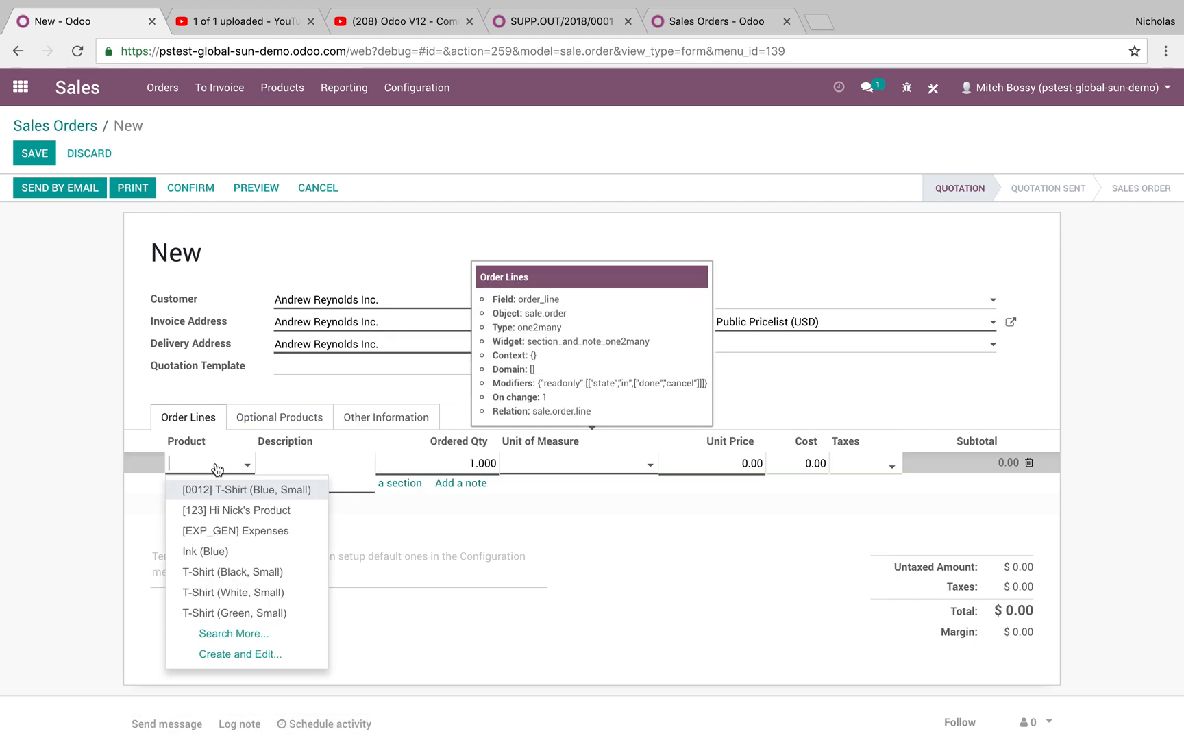
type("mAR")
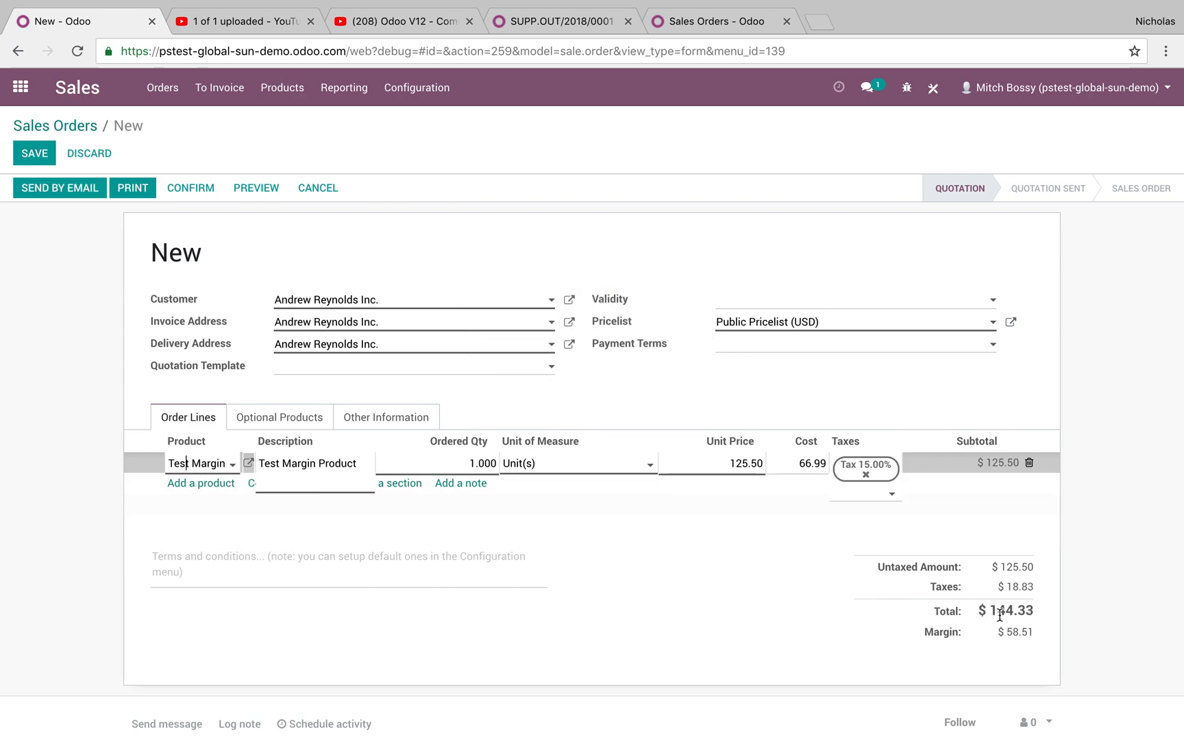
left_click(1061, 635)
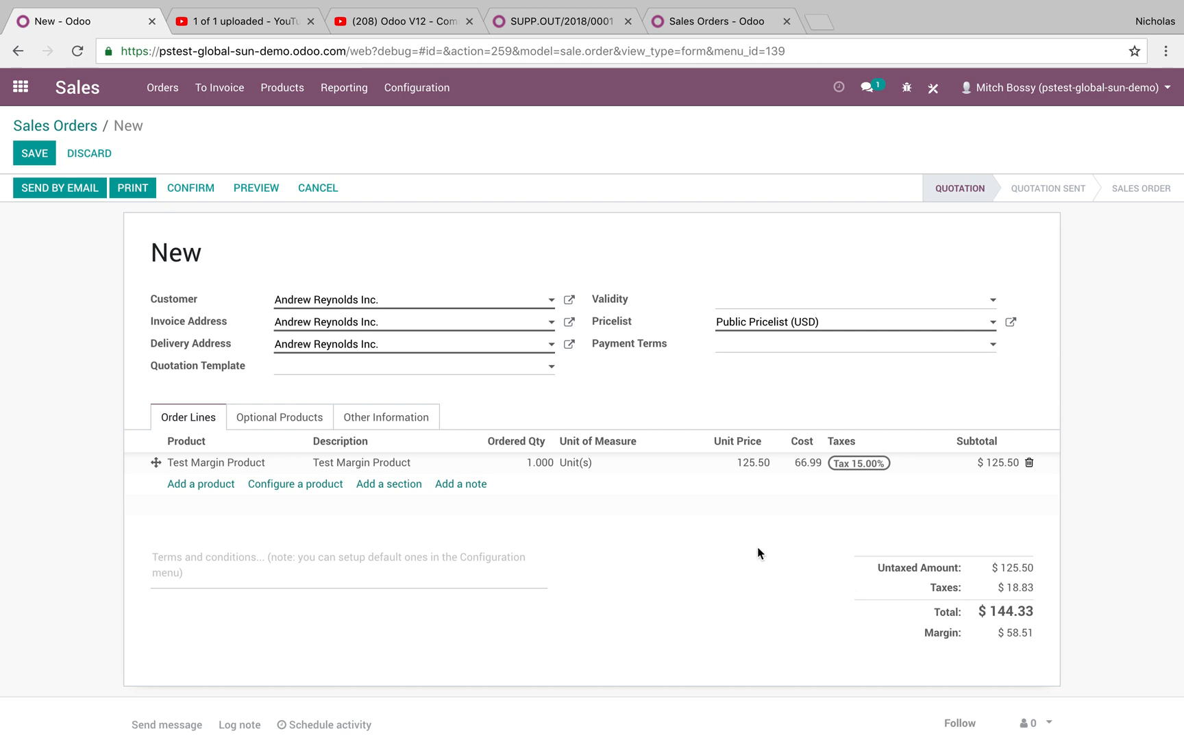
left_click(532, 463)
type("125")
left_click(489, 521)
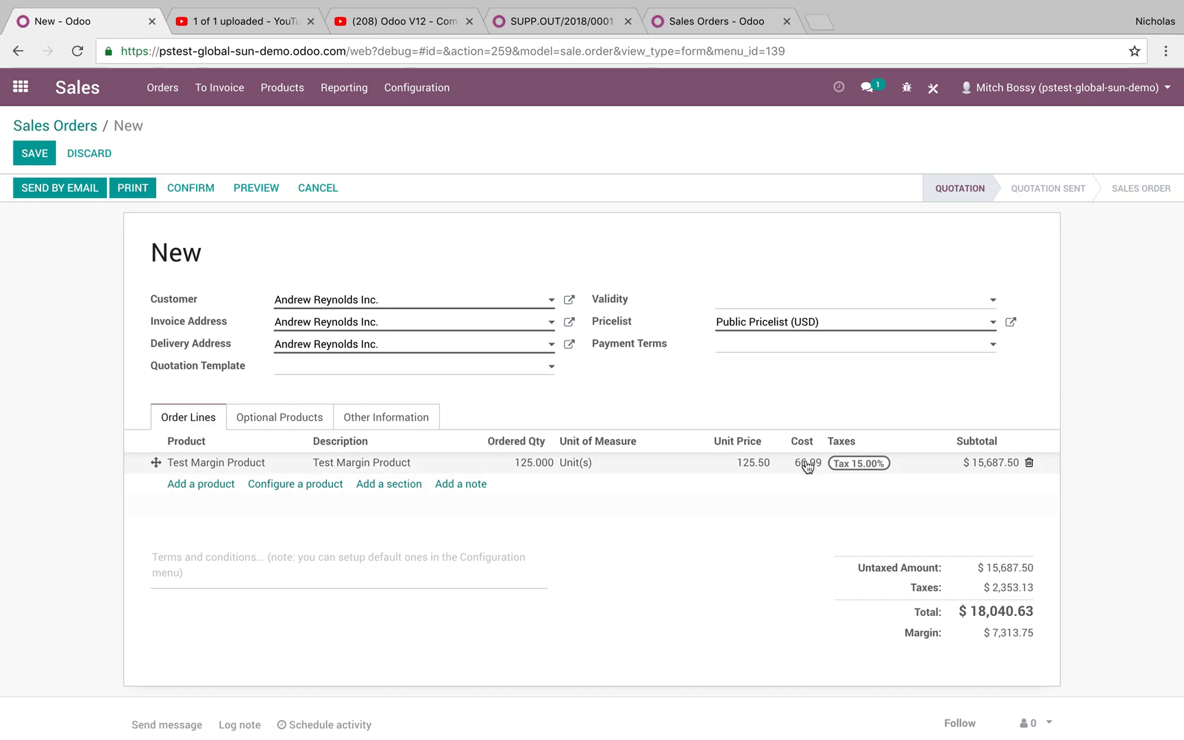
left_click(34, 153)
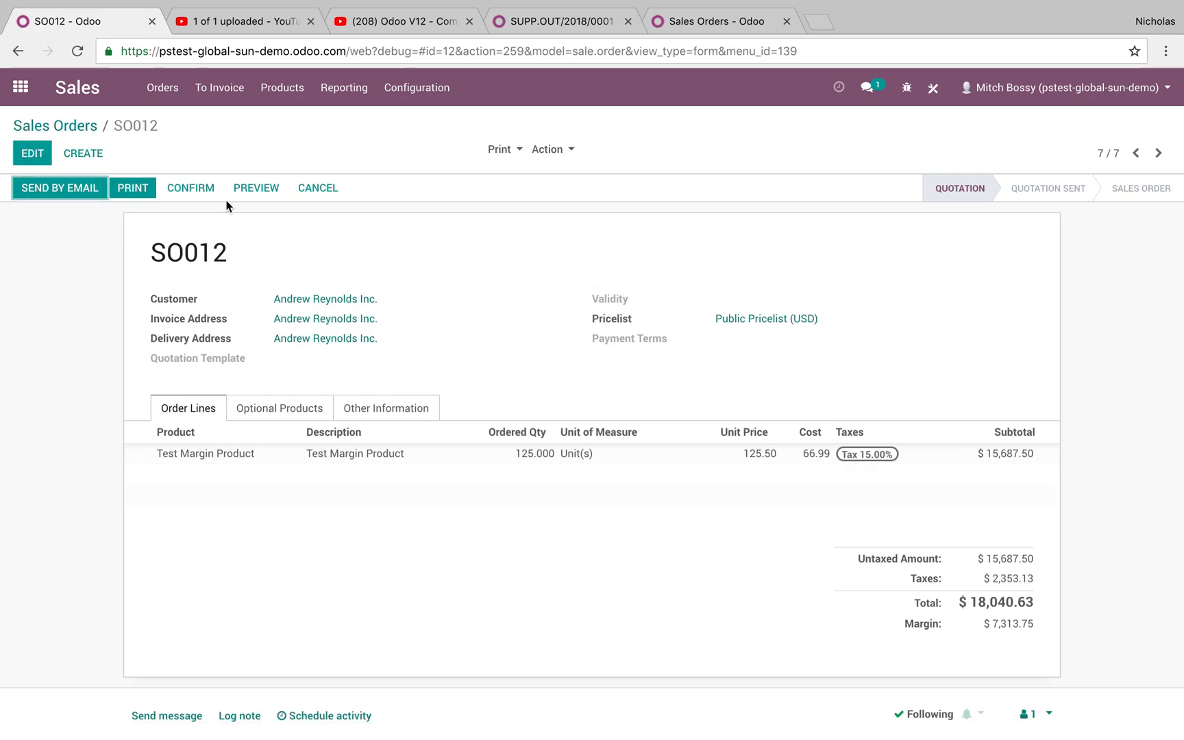
left_click(191, 190)
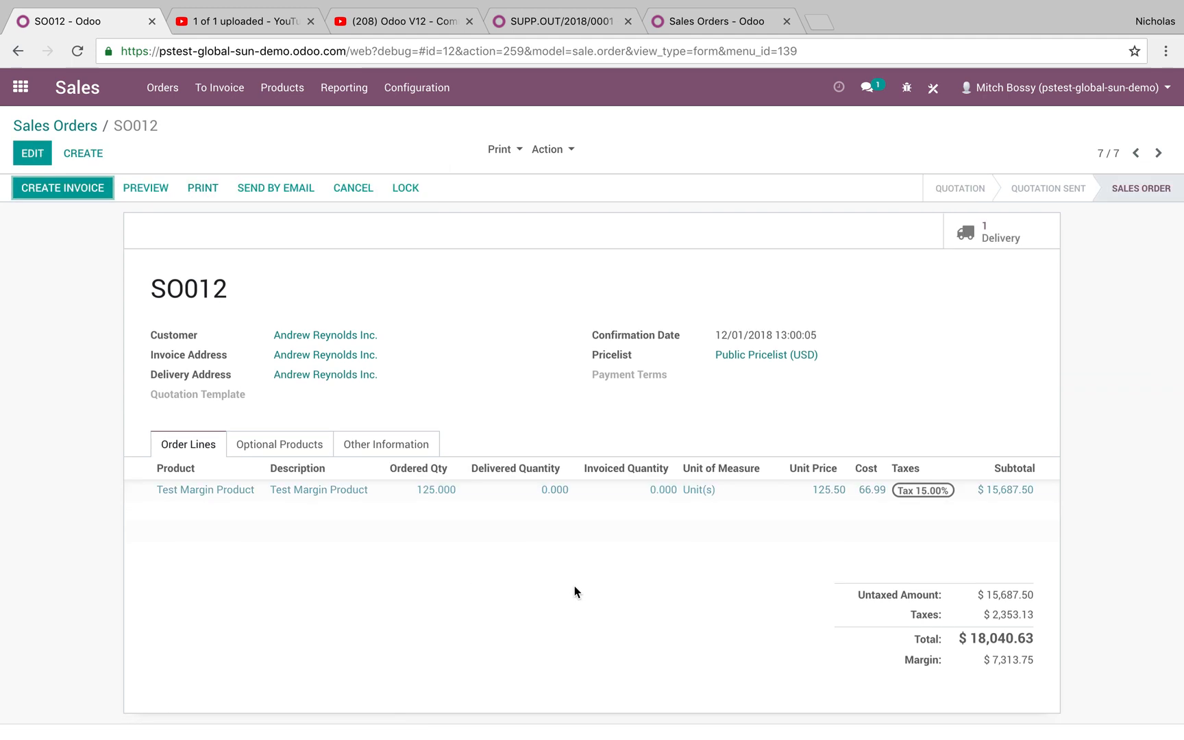
- Group Sales Orders by order month then customer, expanding December 2018 and its first customer
left_click(88, 126)
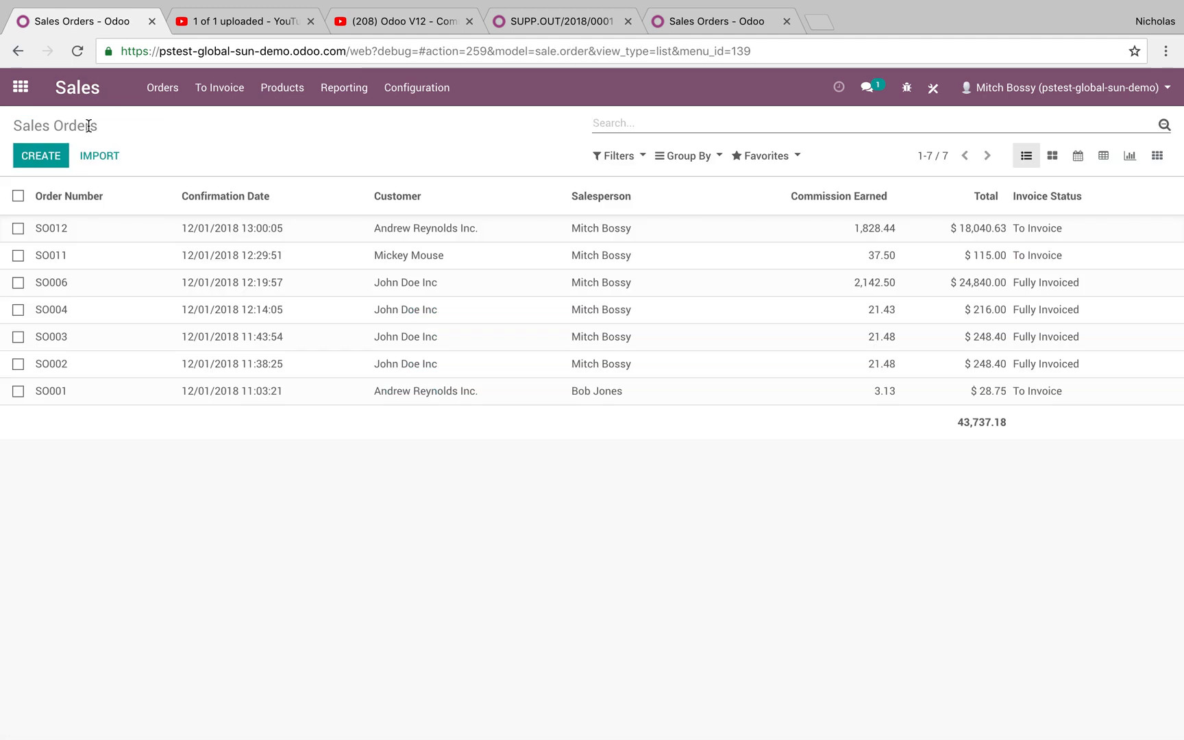
left_click(686, 155)
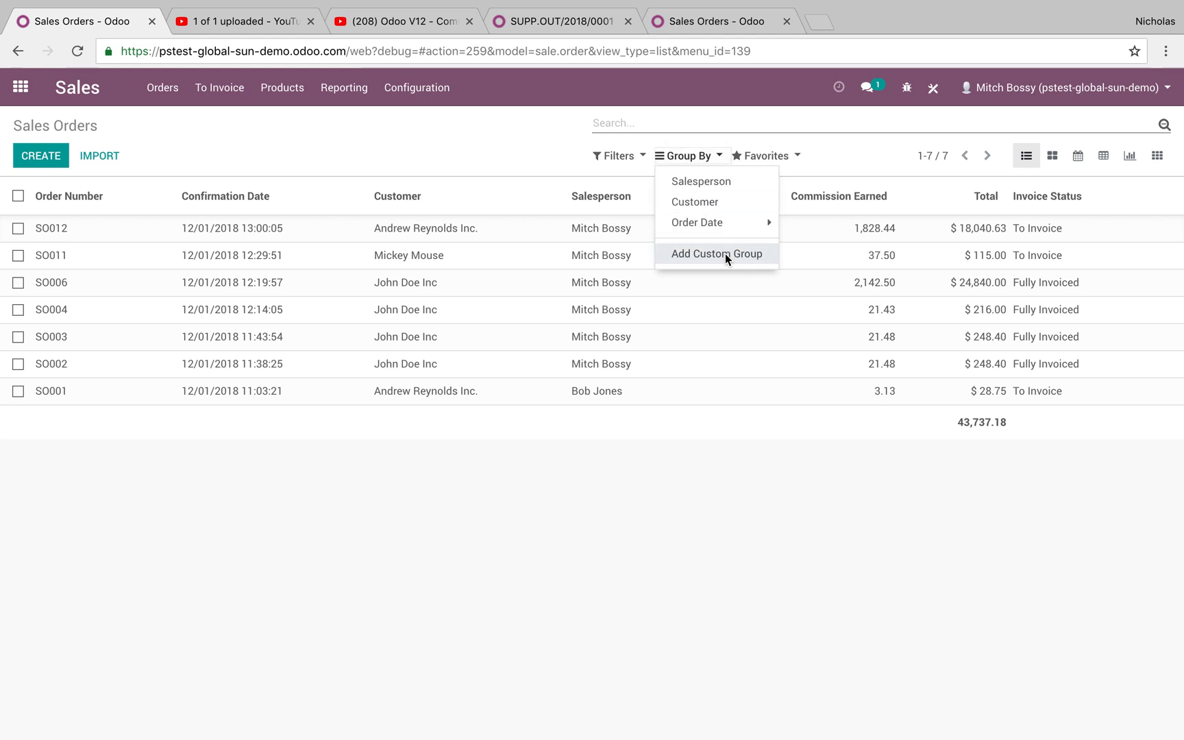
left_click(737, 230)
left_click(739, 286)
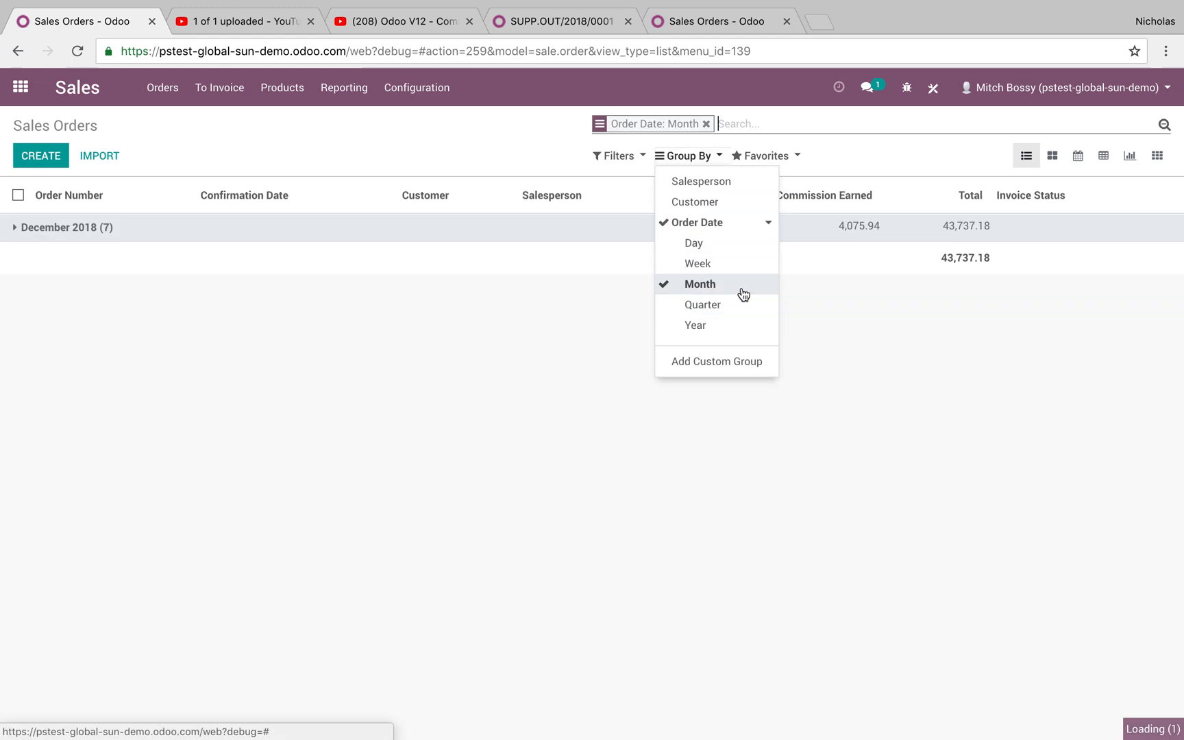
left_click(706, 203)
left_click(707, 184)
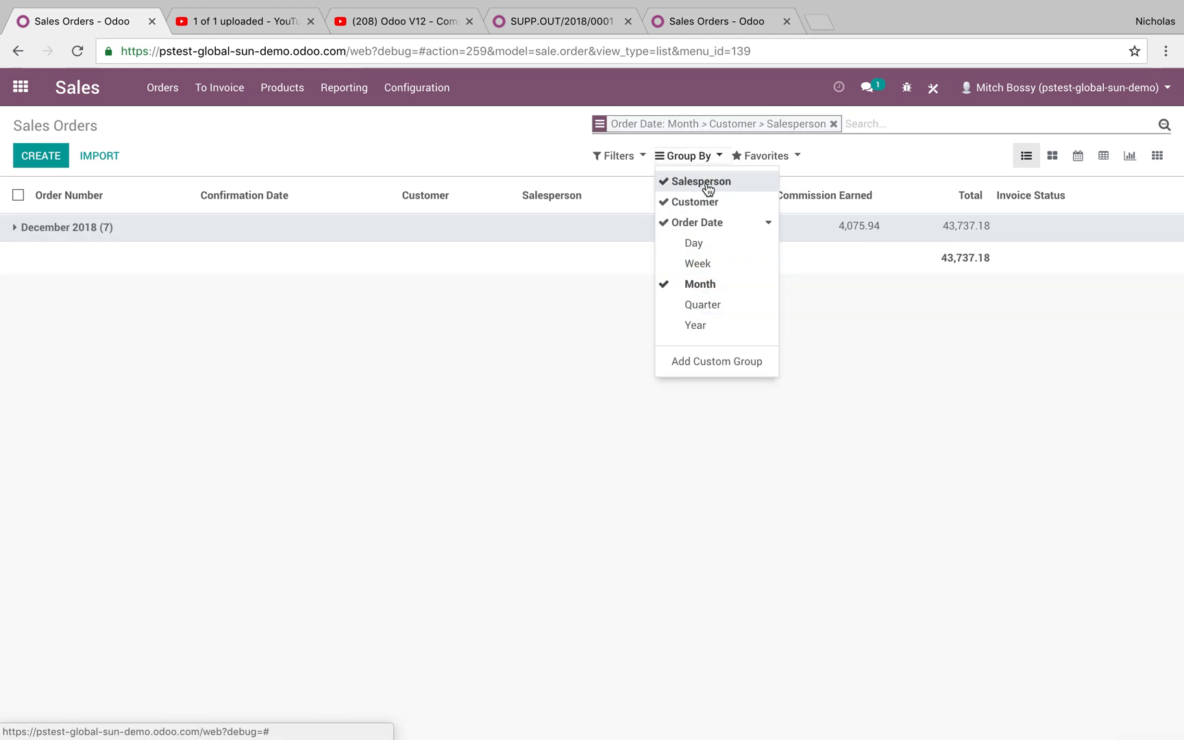
left_click(707, 183)
left_click(148, 227)
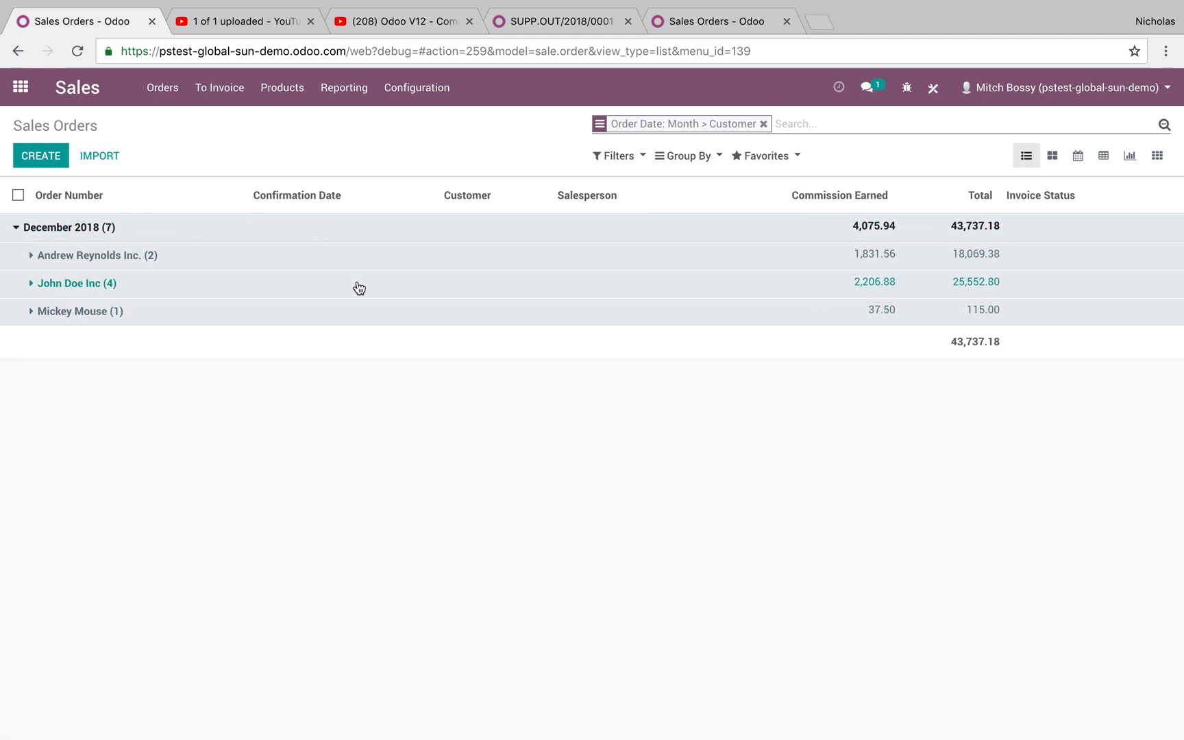
left_click(983, 264)
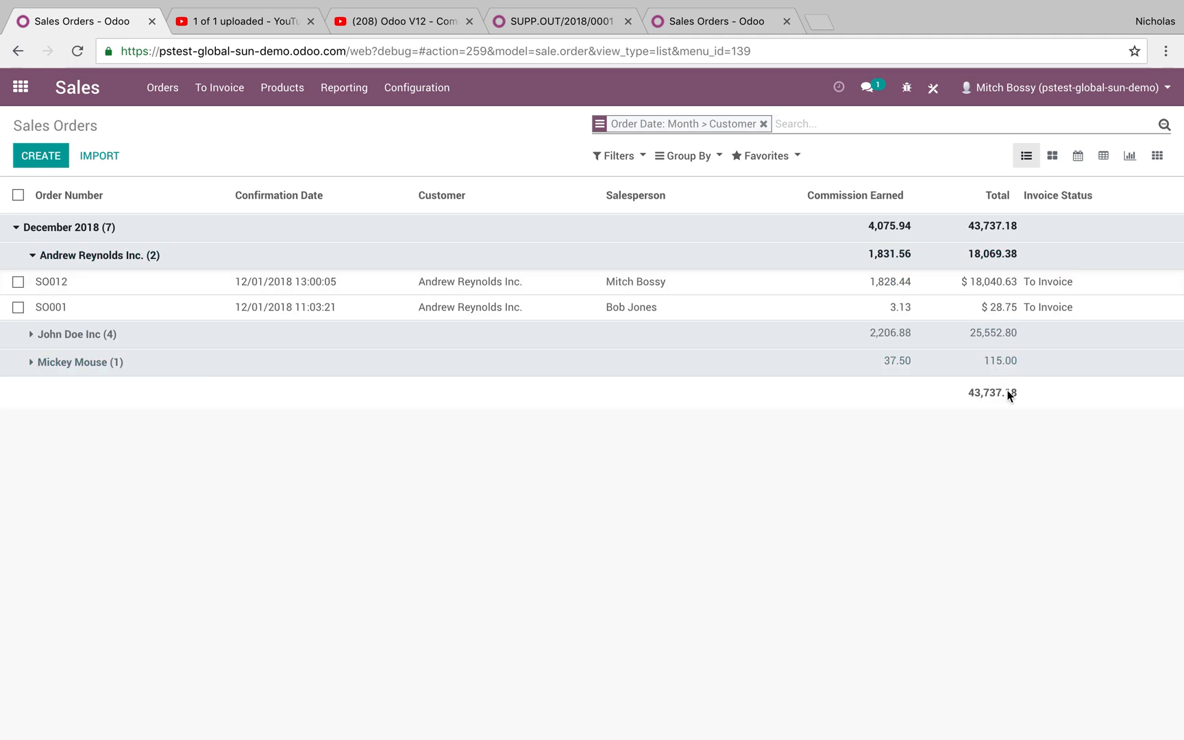
- Group the eleven quotations by order month then customer, expand December 2018, and return home
left_click(177, 87)
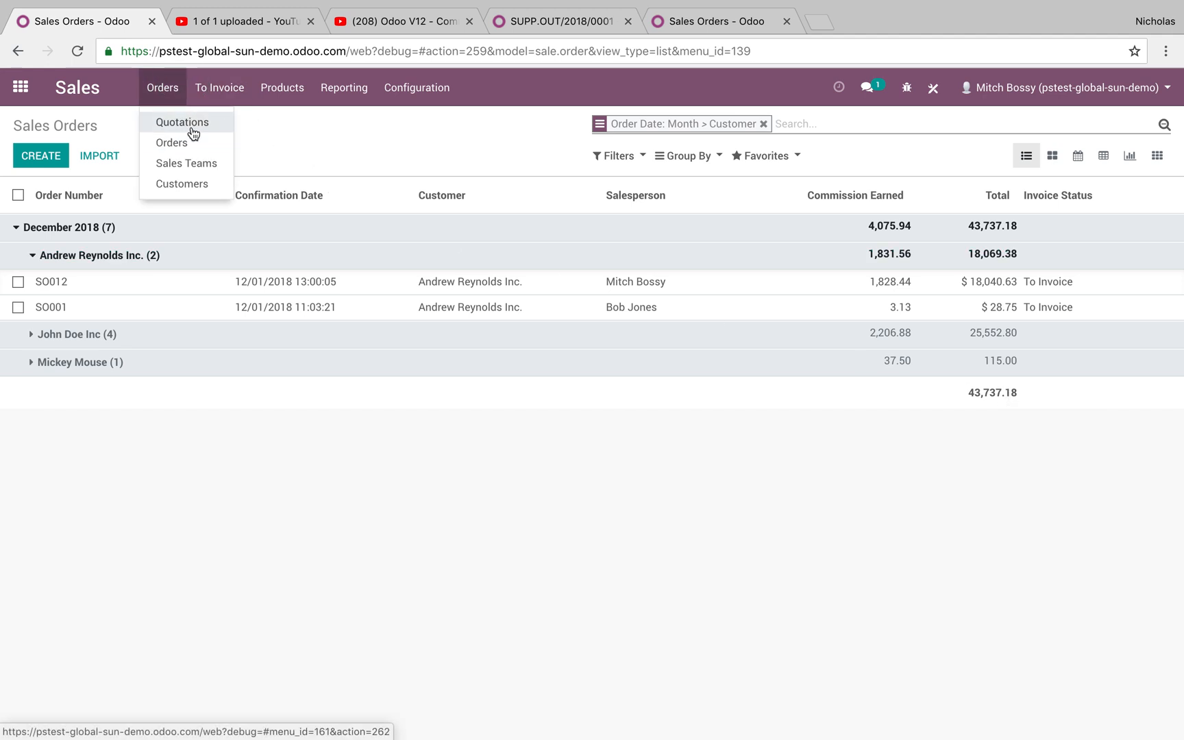
left_click(200, 121)
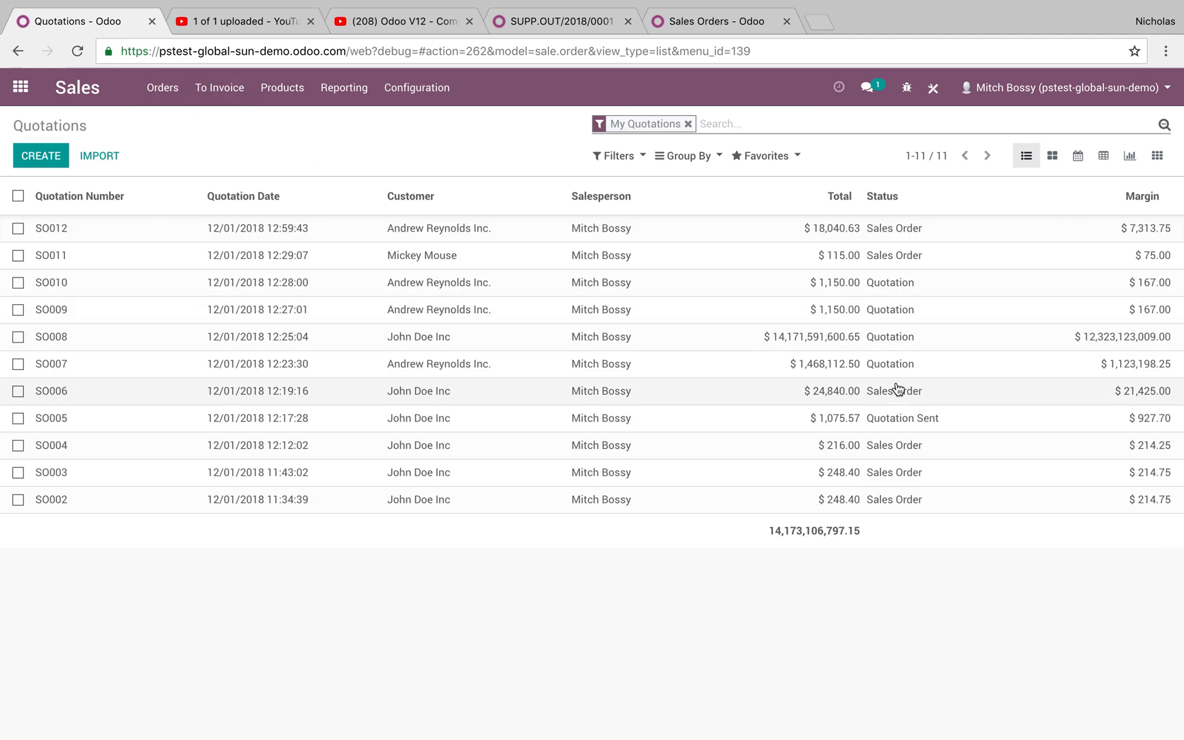
left_click(684, 155)
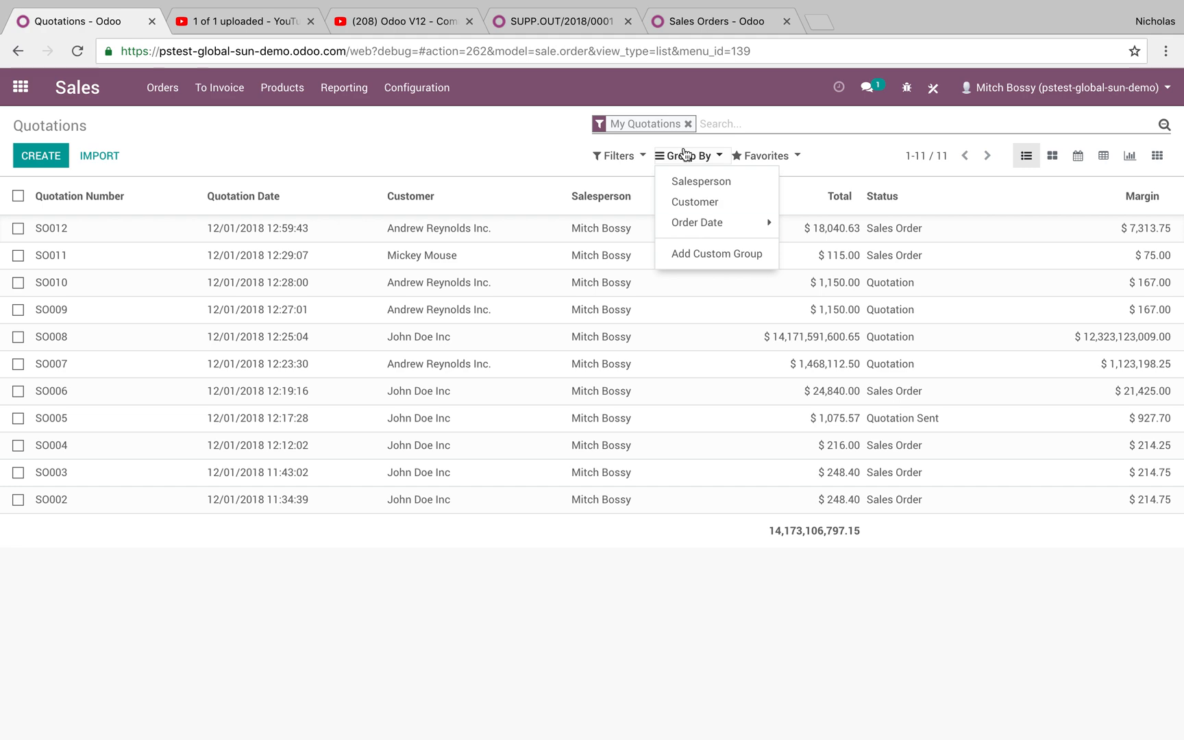
left_click(732, 230)
left_click(747, 286)
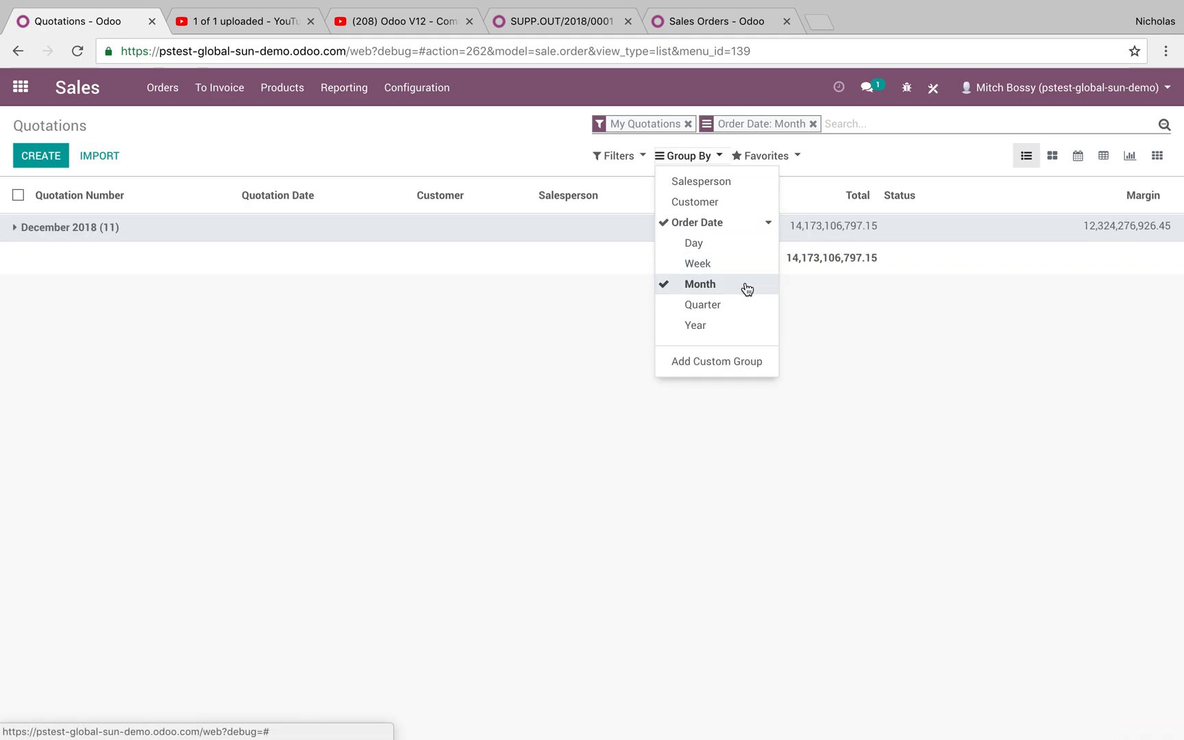
left_click(728, 202)
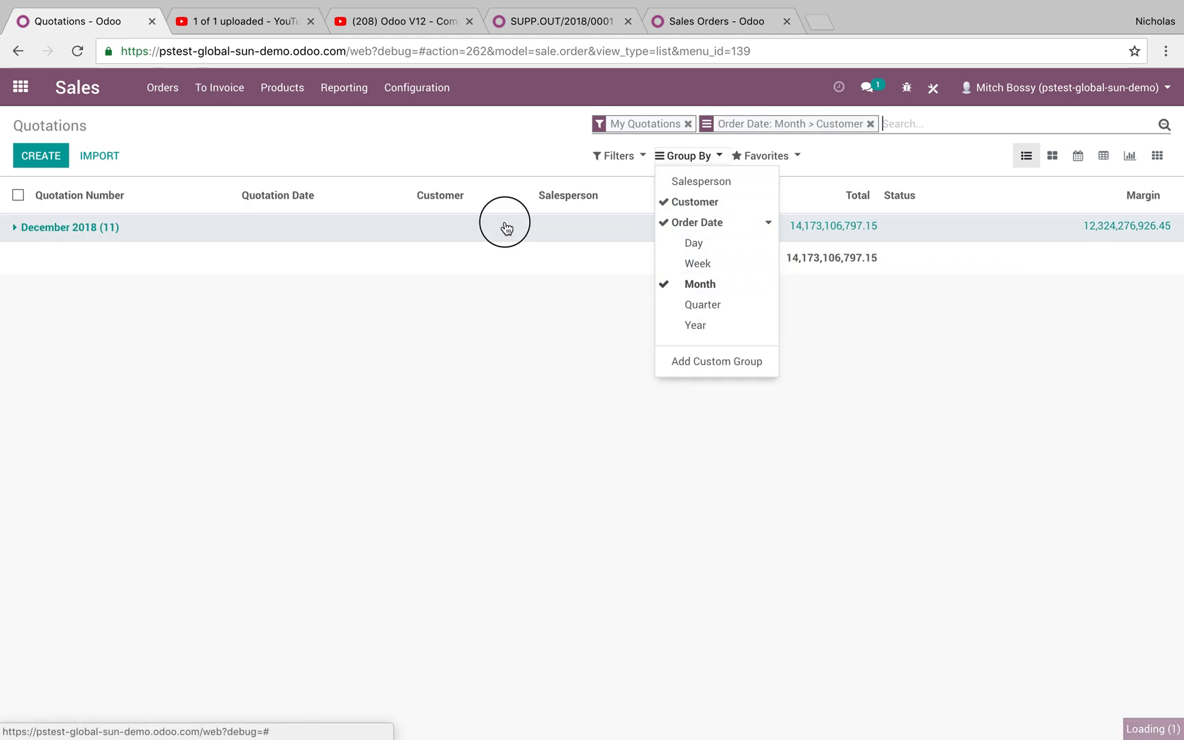
left_click(502, 226)
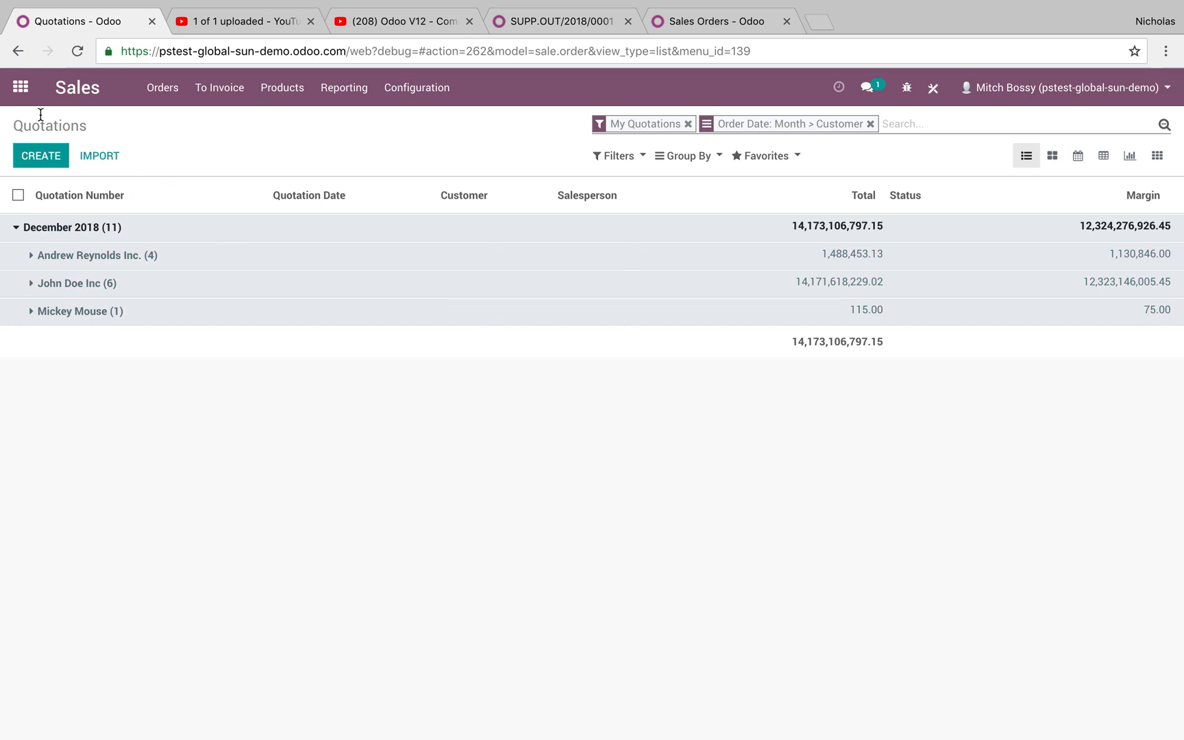
left_click(21, 89)
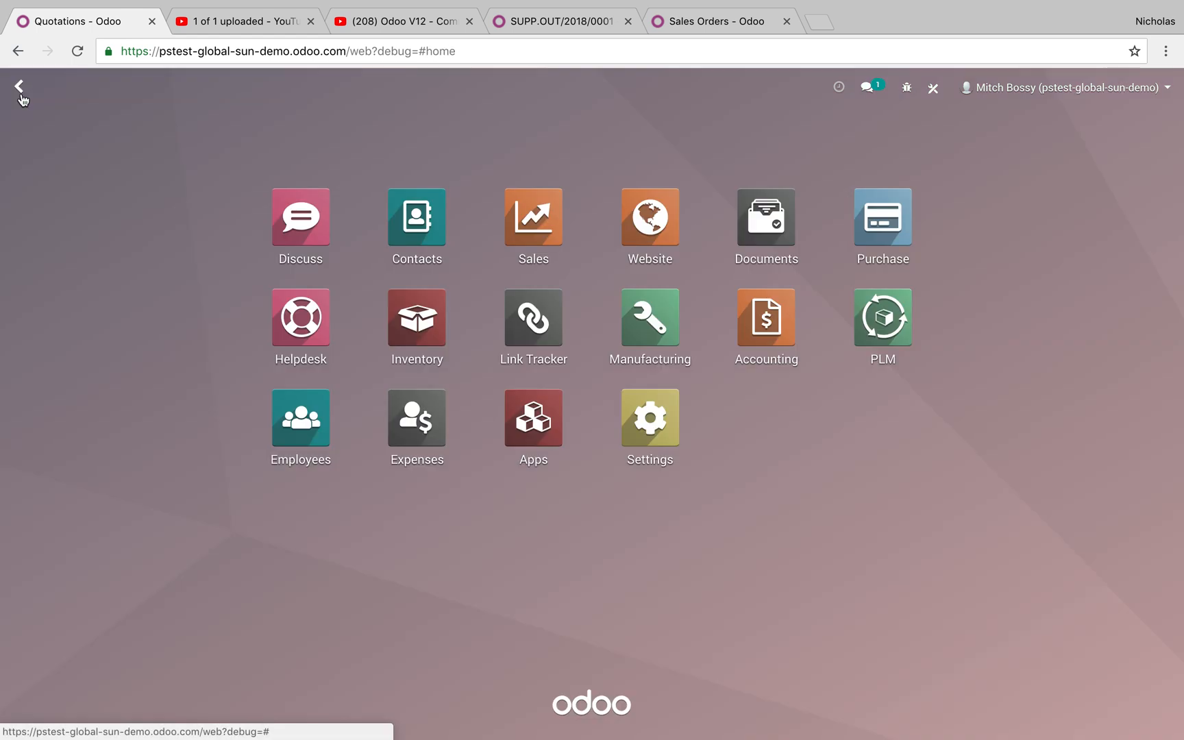